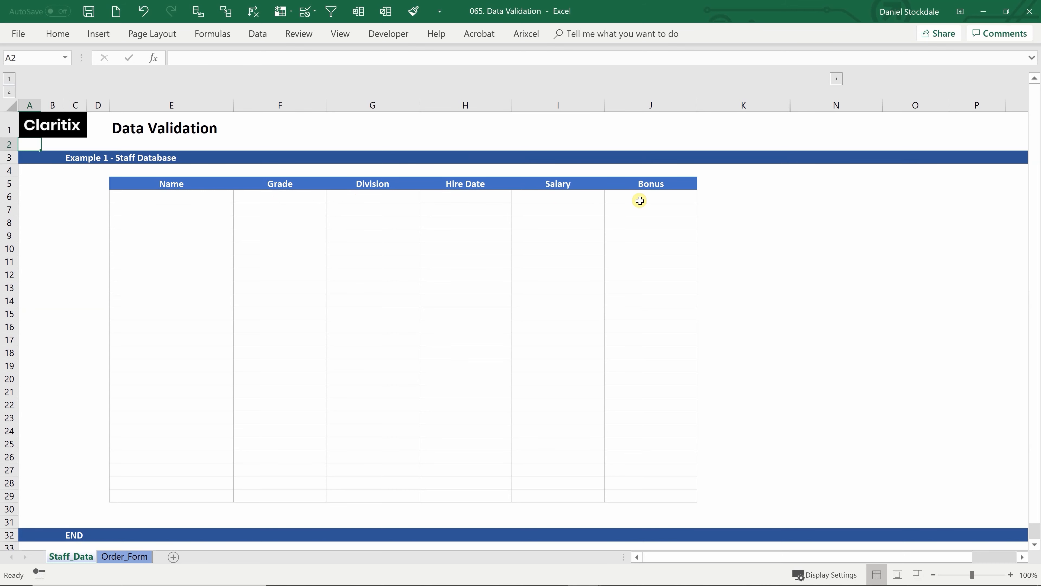
Expand the column group above column N to reveal the hidden lookup tables
click(796, 131)
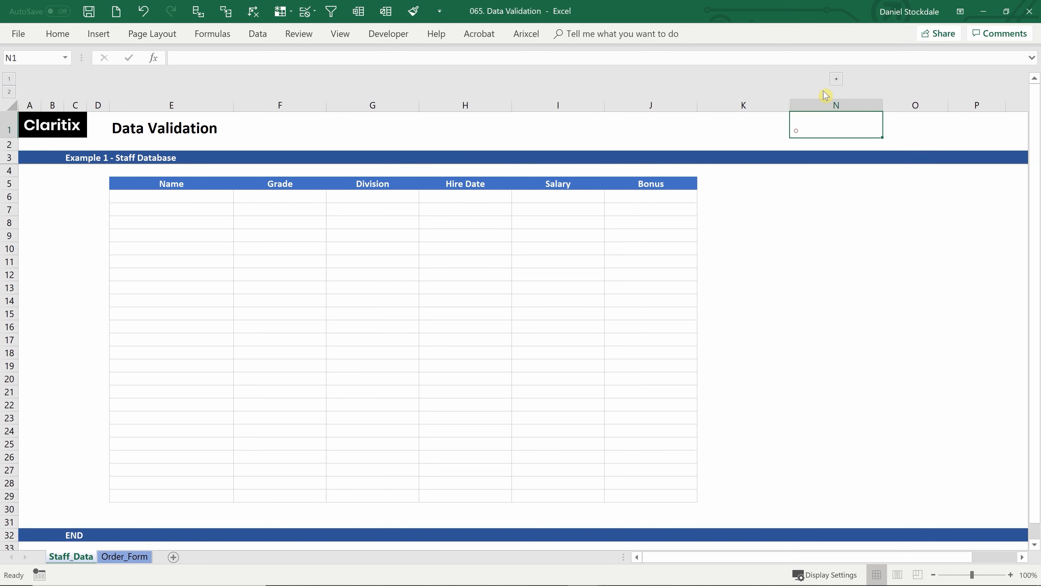
click(836, 83)
drag(733, 558, 656, 566)
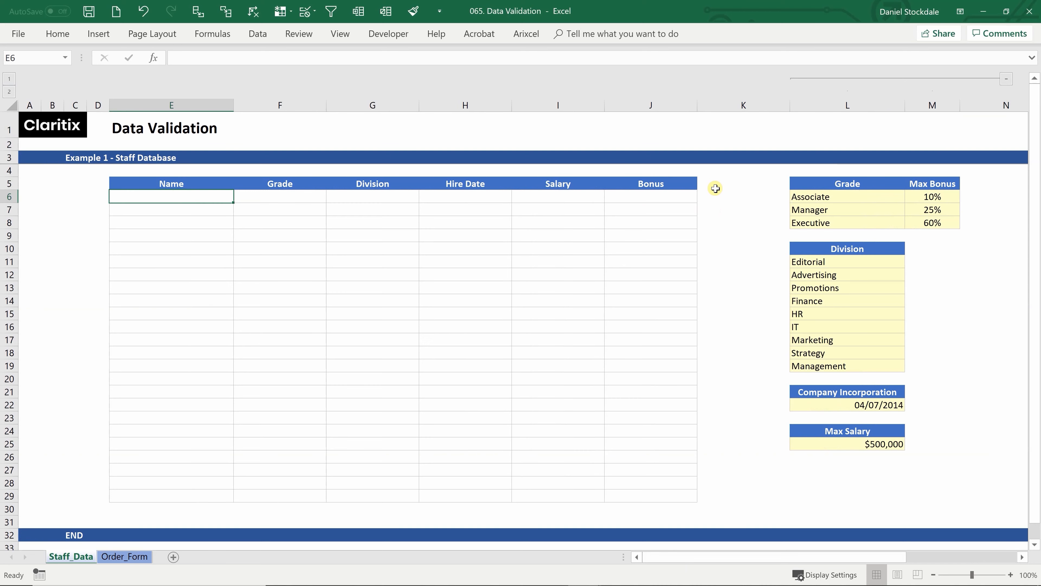
Review the grades L6:L8, max bonuses M6:M8, divisions L11:L19, incorporation date L22 and max salary L25
click(838, 196)
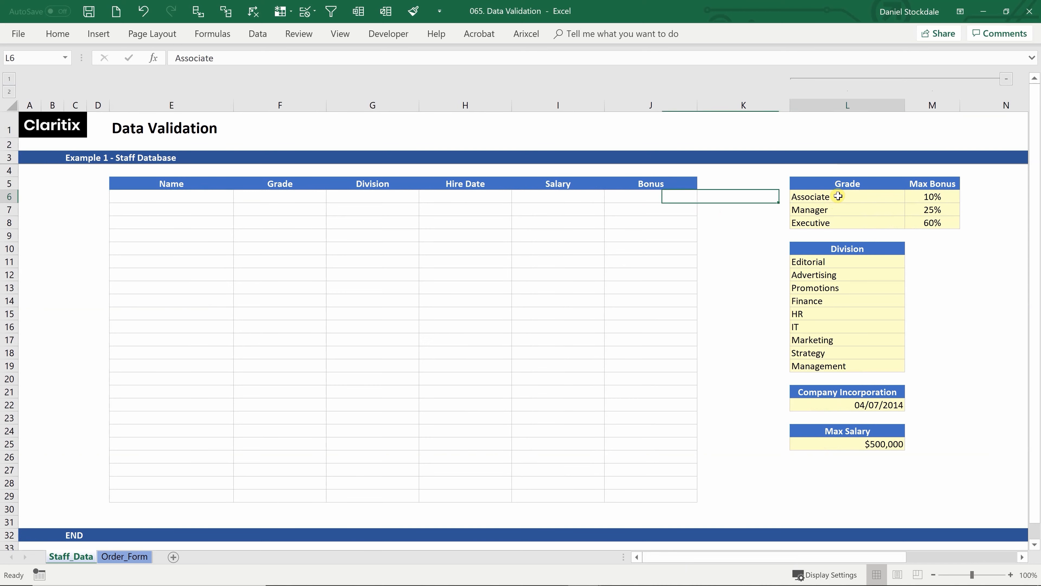
drag(839, 196, 835, 223)
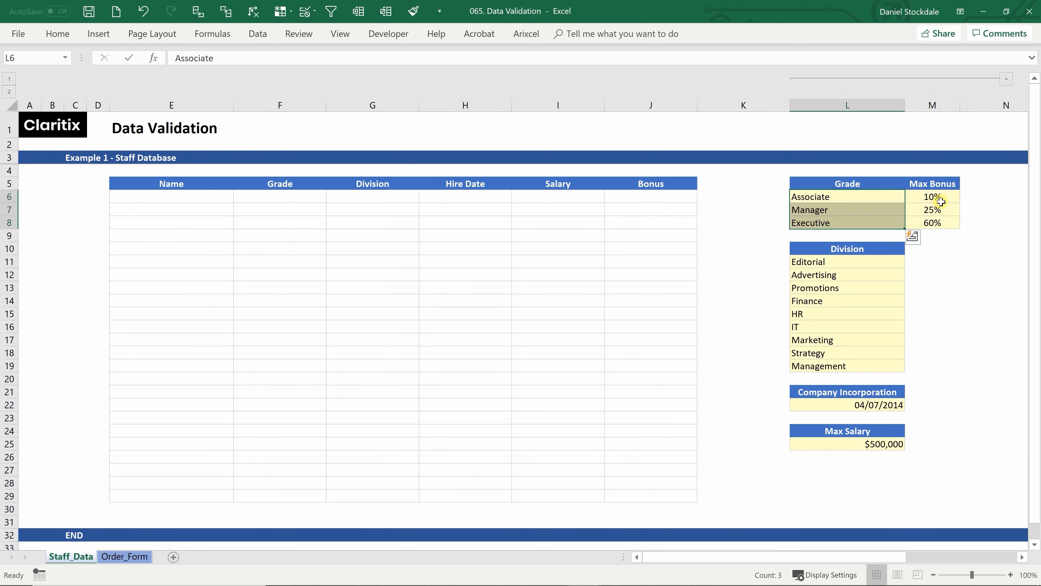
drag(940, 199, 937, 224)
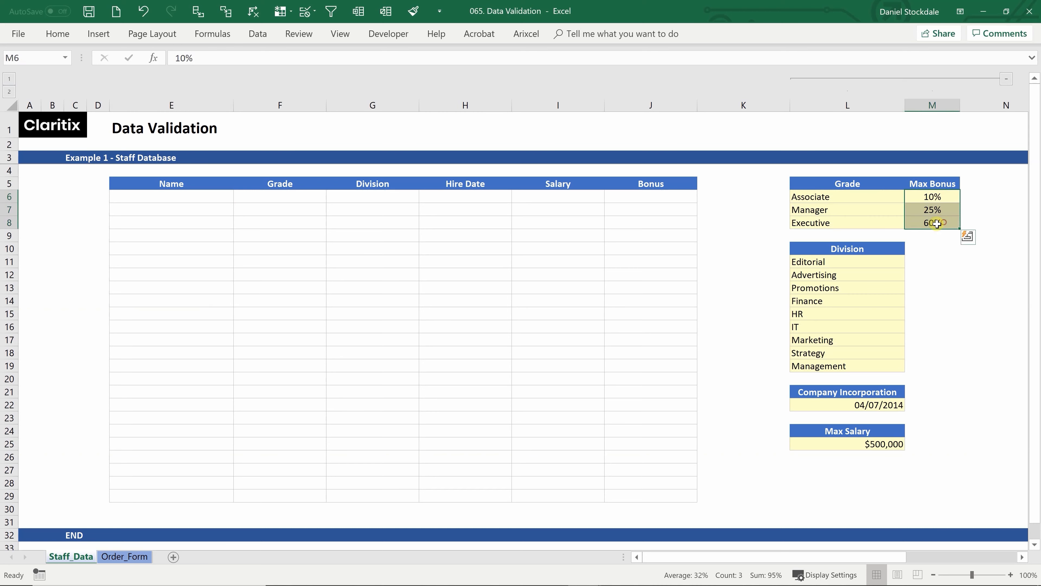
drag(832, 262, 835, 364)
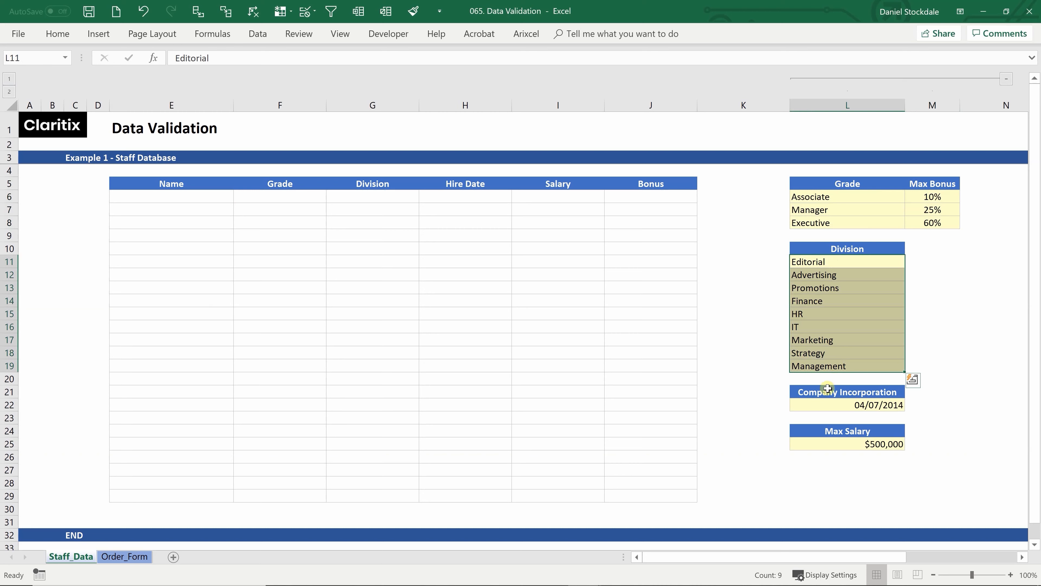
click(813, 406)
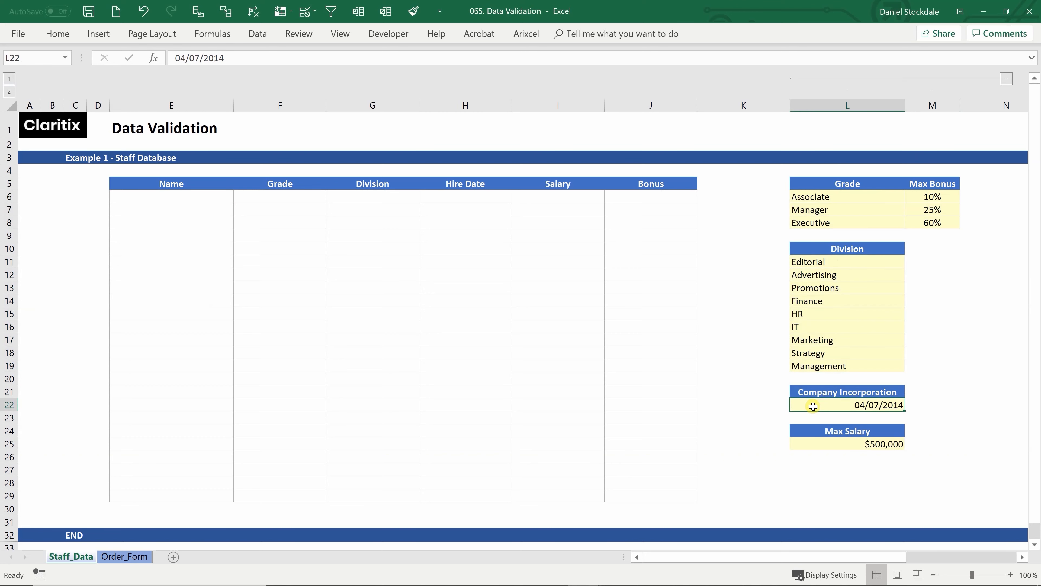
click(810, 443)
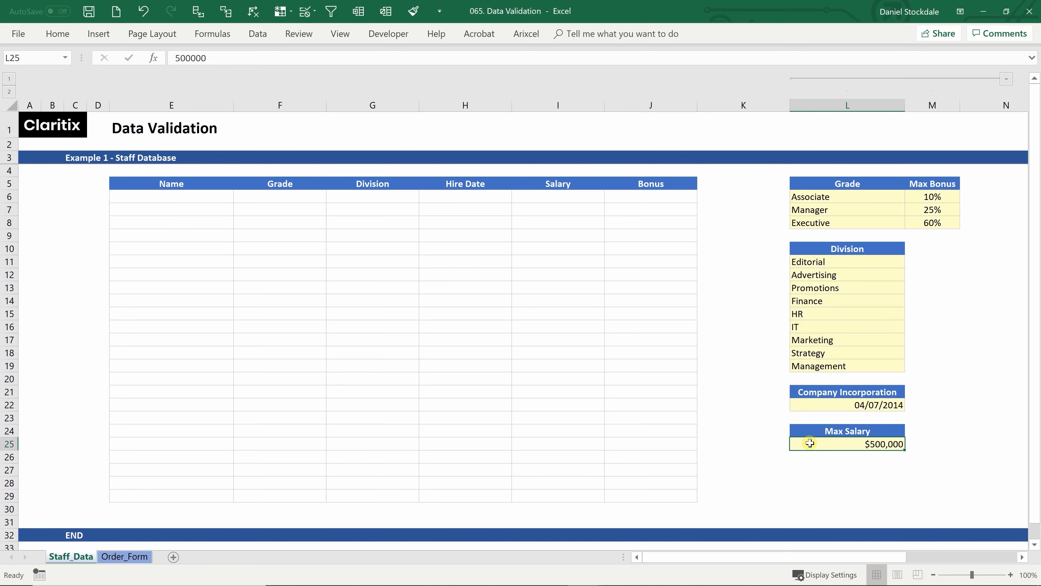
click(142, 196)
Enter the staff member's full name in E6, then review the Associate, Manager and Executive grades
text(John Smith)
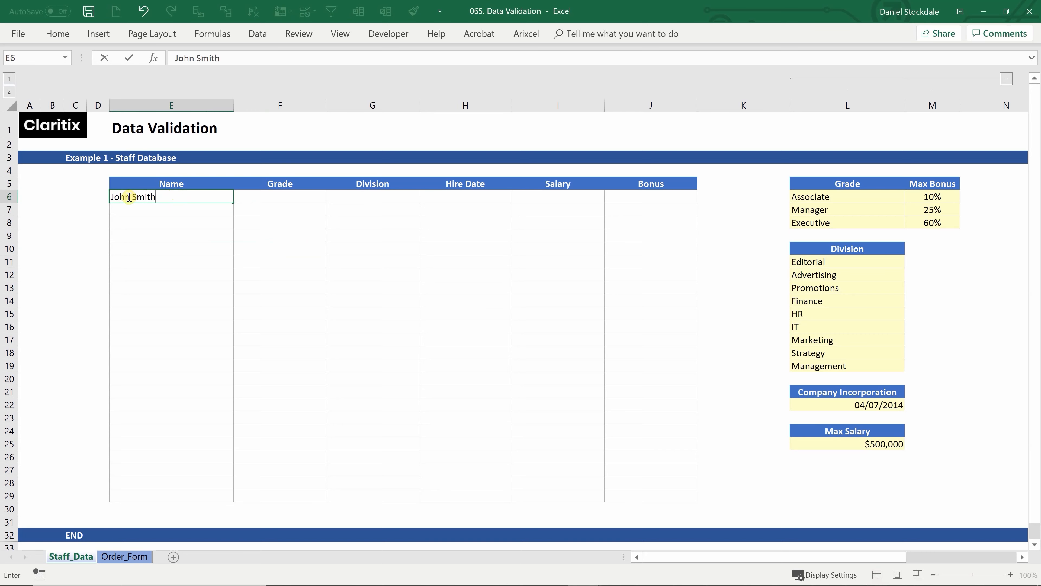
key(Tab)
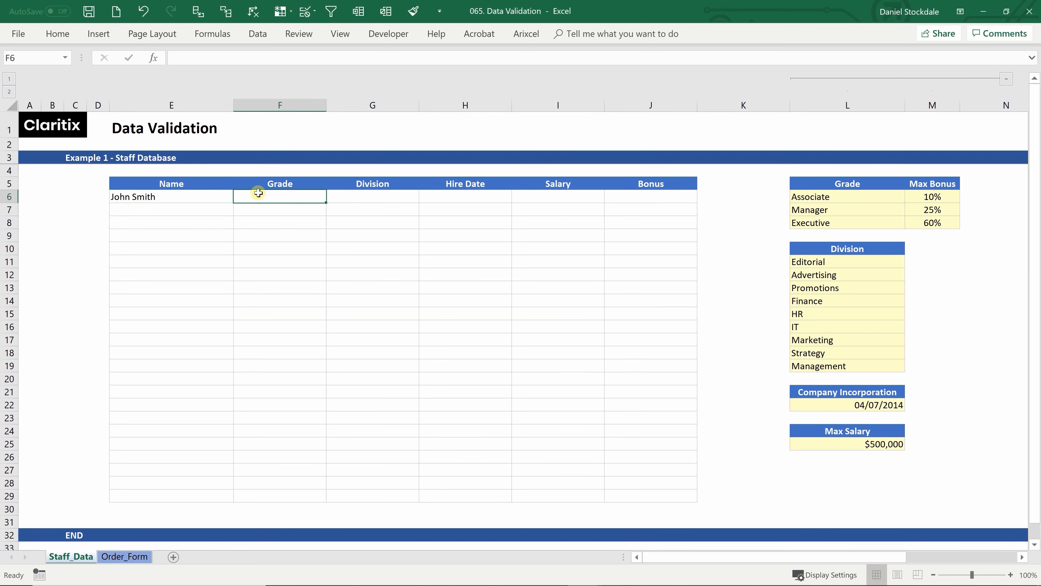
click(809, 199)
click(816, 219)
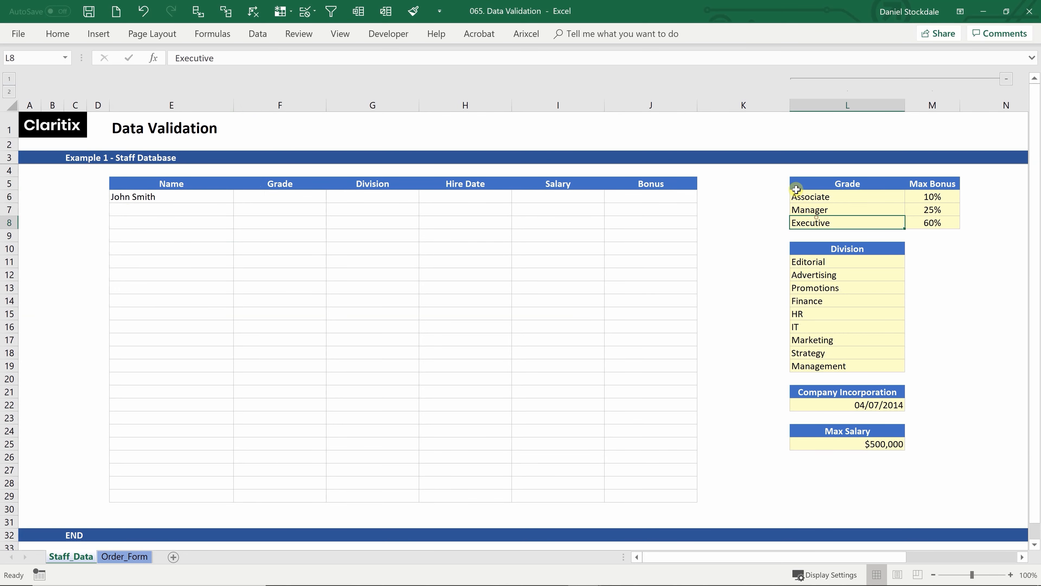
click(795, 209)
click(305, 199)
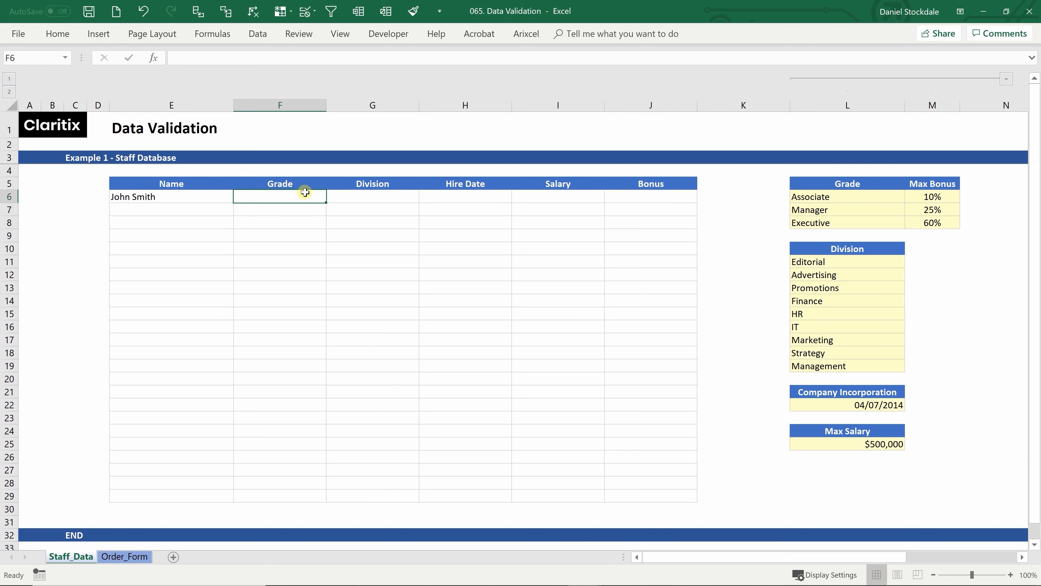
click(257, 35)
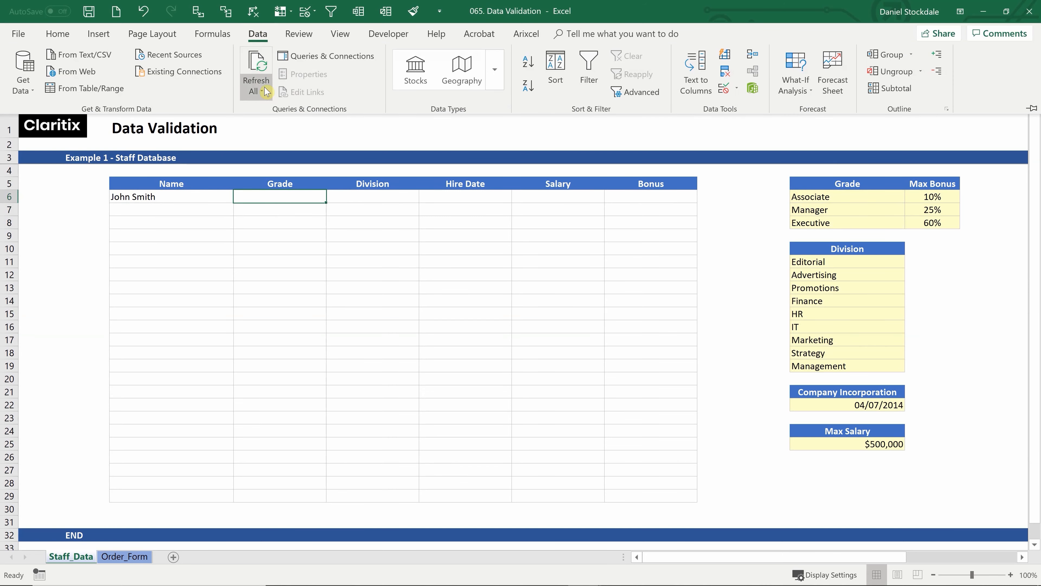
Add a List validation to the first Grade cell with source =$L$6:$L$8
click(737, 88)
click(748, 106)
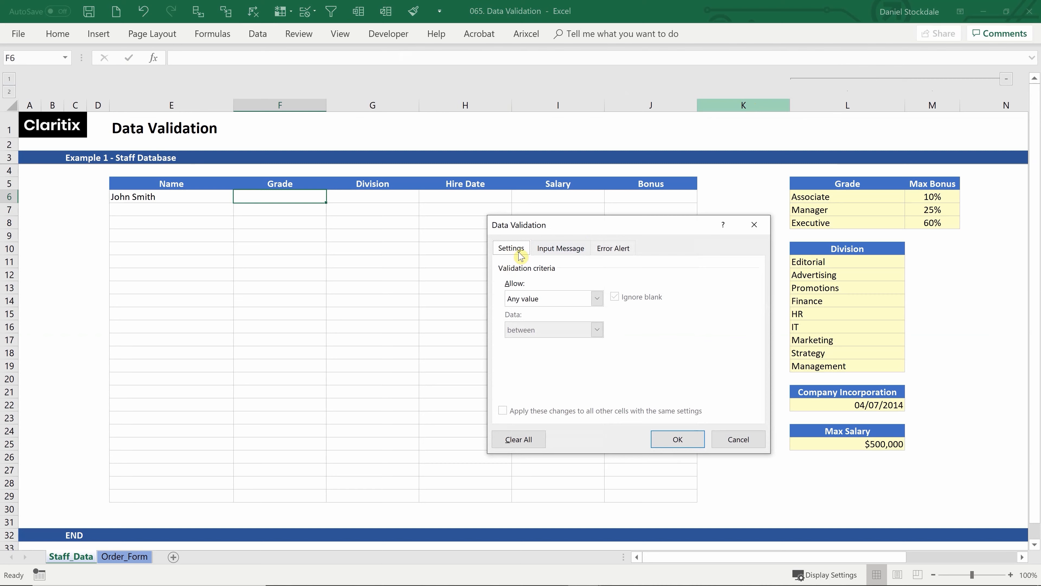
click(598, 300)
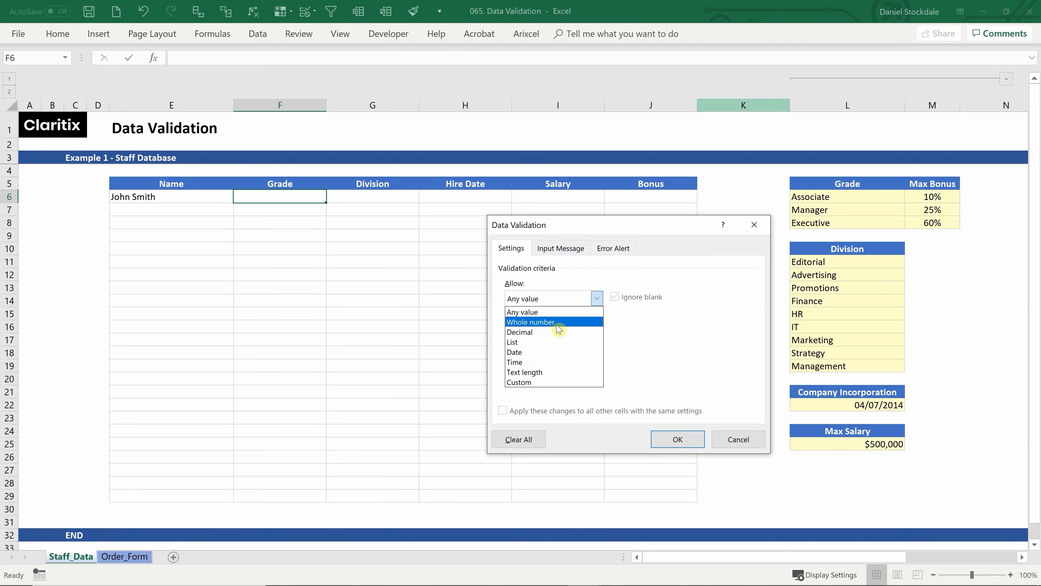
click(516, 343)
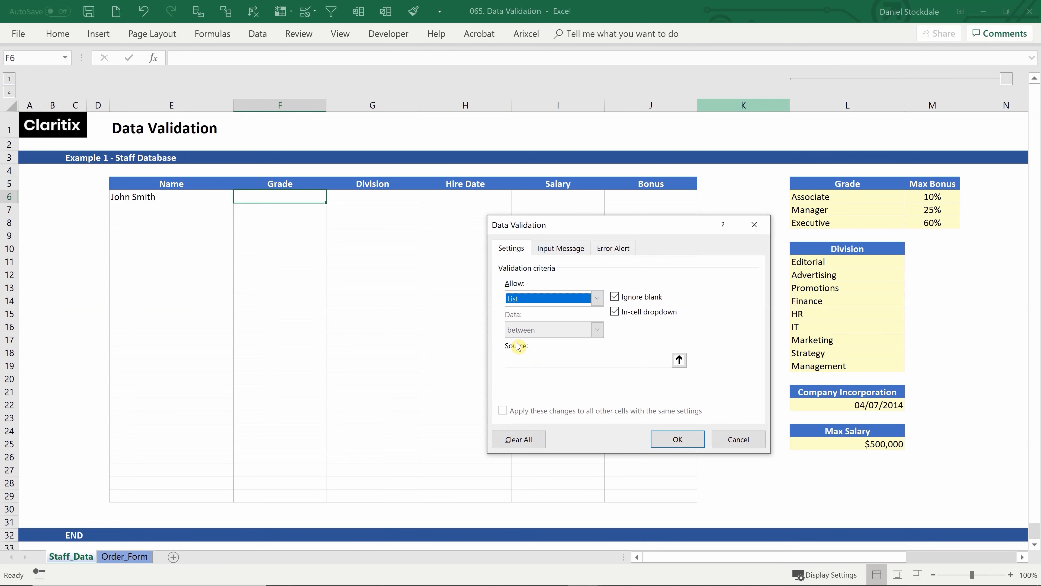
click(518, 361)
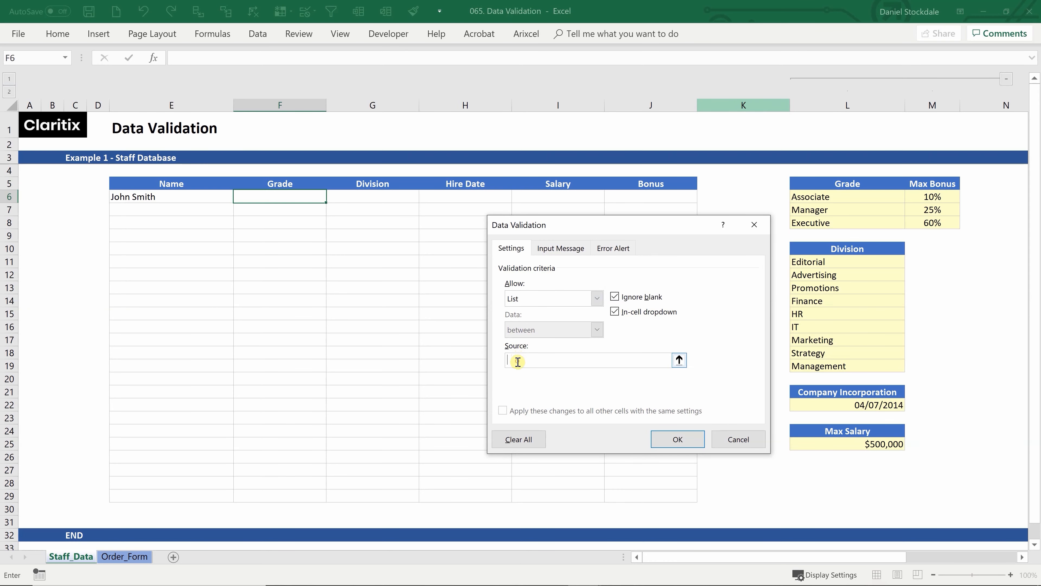
drag(818, 194, 815, 224)
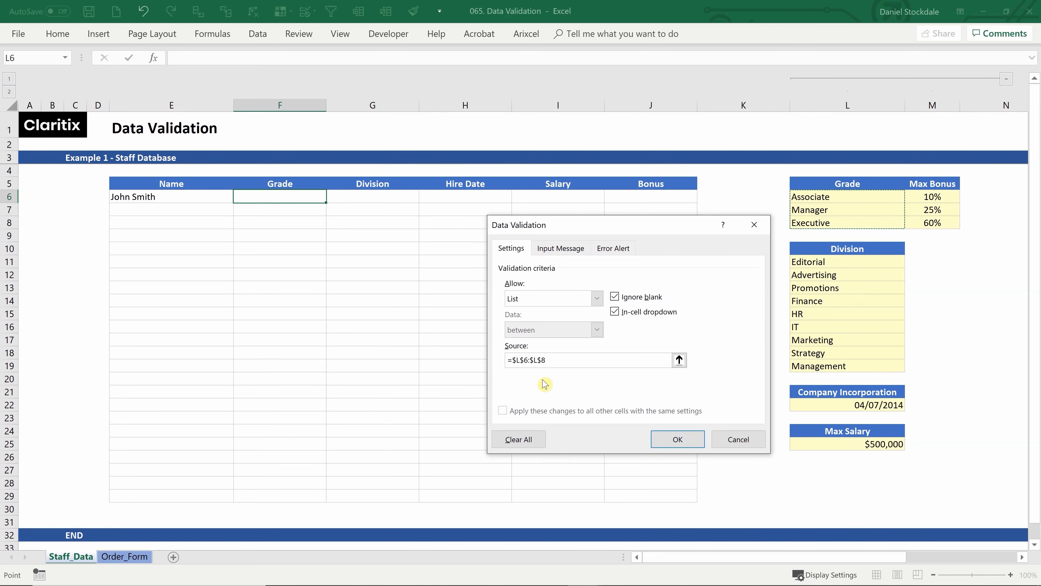
click(682, 436)
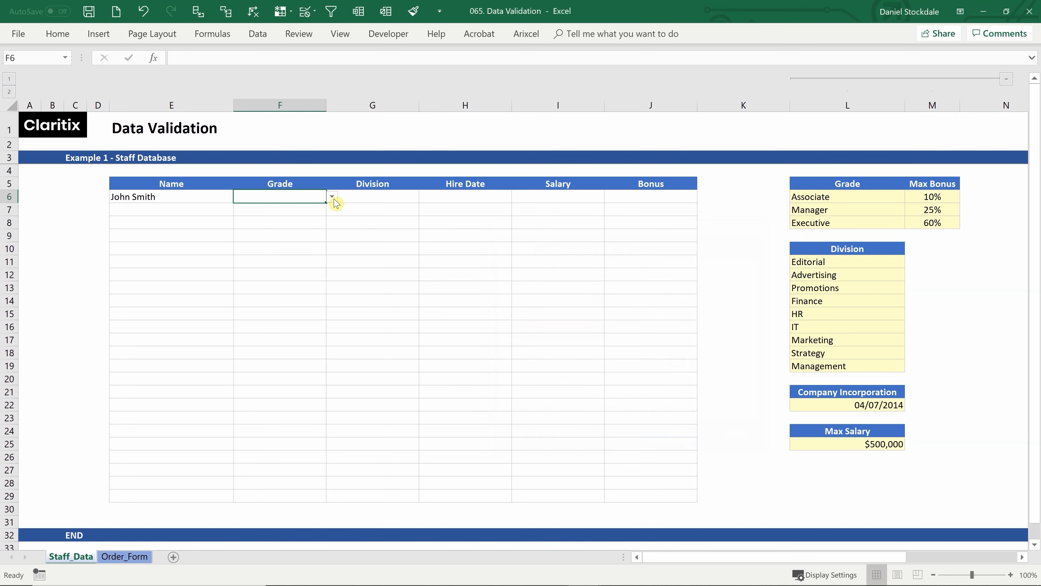
Pick Manager from the first Grade cell's drop-down
click(332, 198)
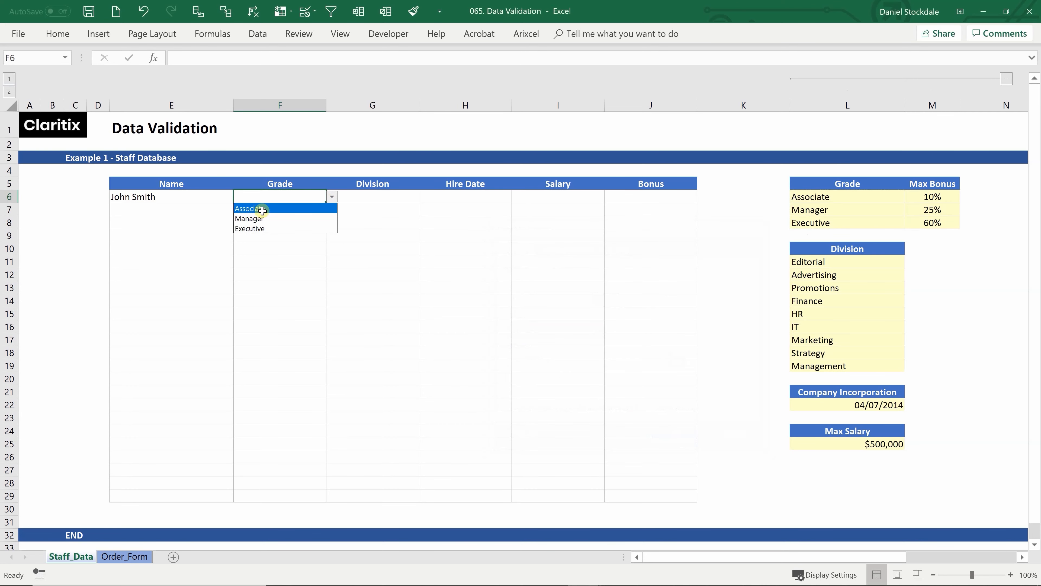
click(276, 220)
click(274, 219)
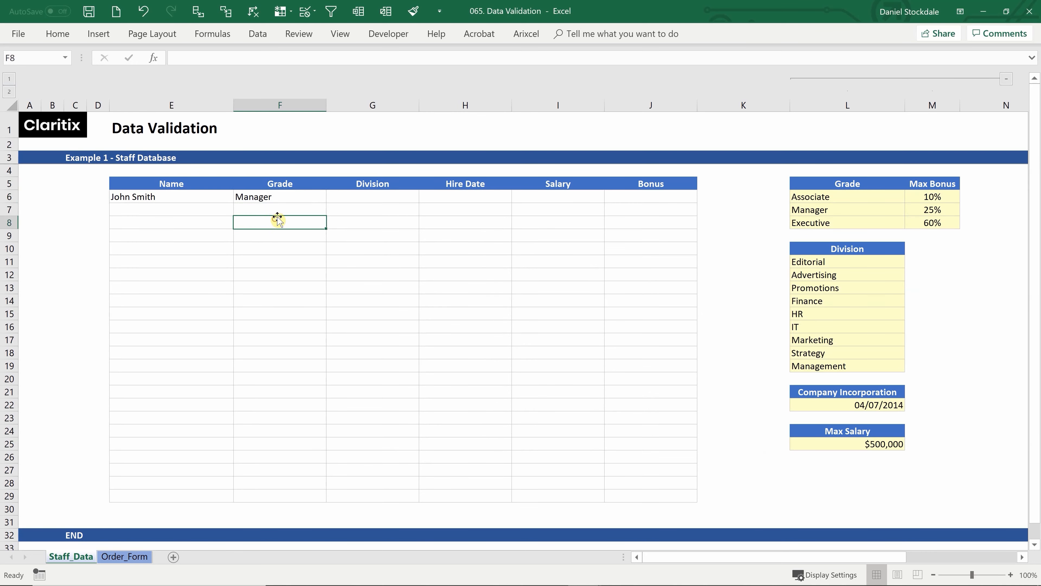
click(369, 199)
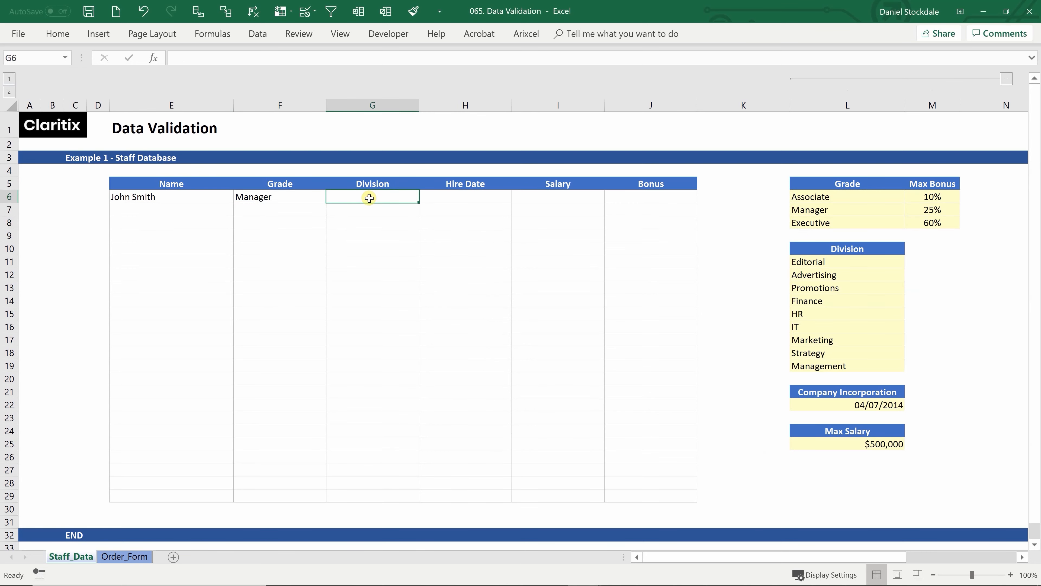
Add a List validation to the first Division cell with source =$L$11:$L$19
click(258, 33)
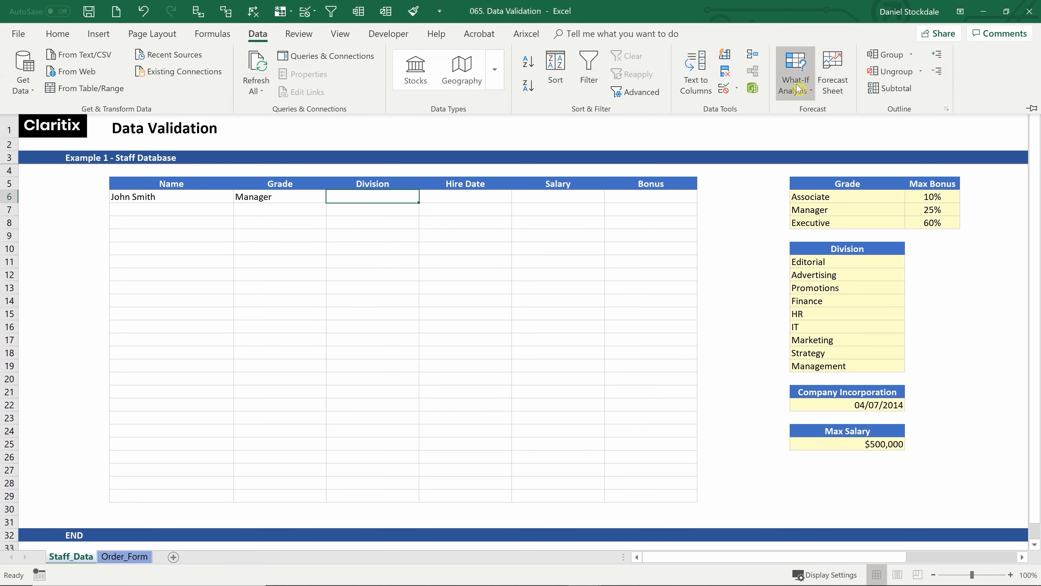
click(734, 88)
click(750, 105)
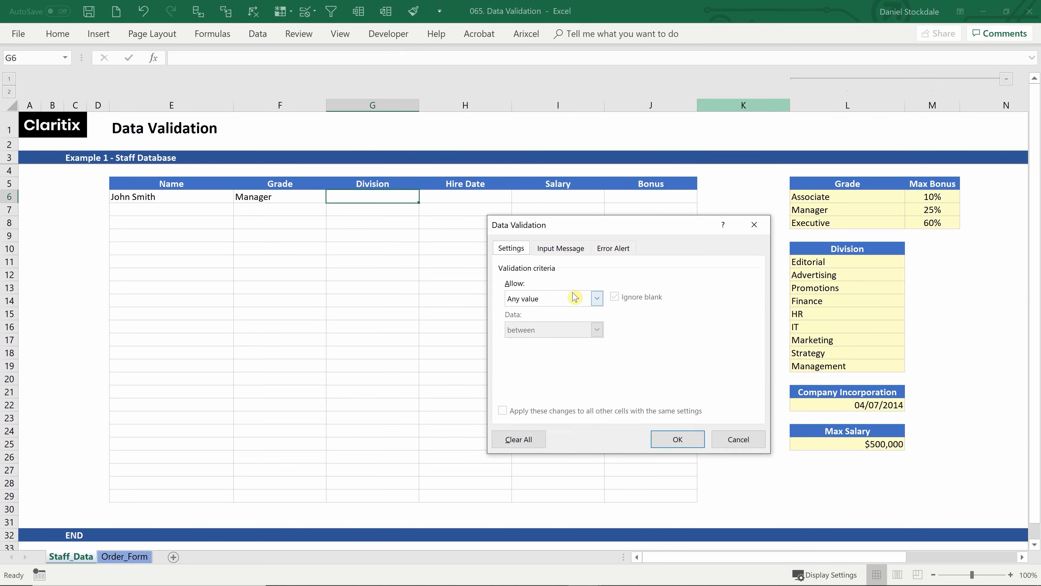
click(582, 299)
click(530, 345)
click(533, 360)
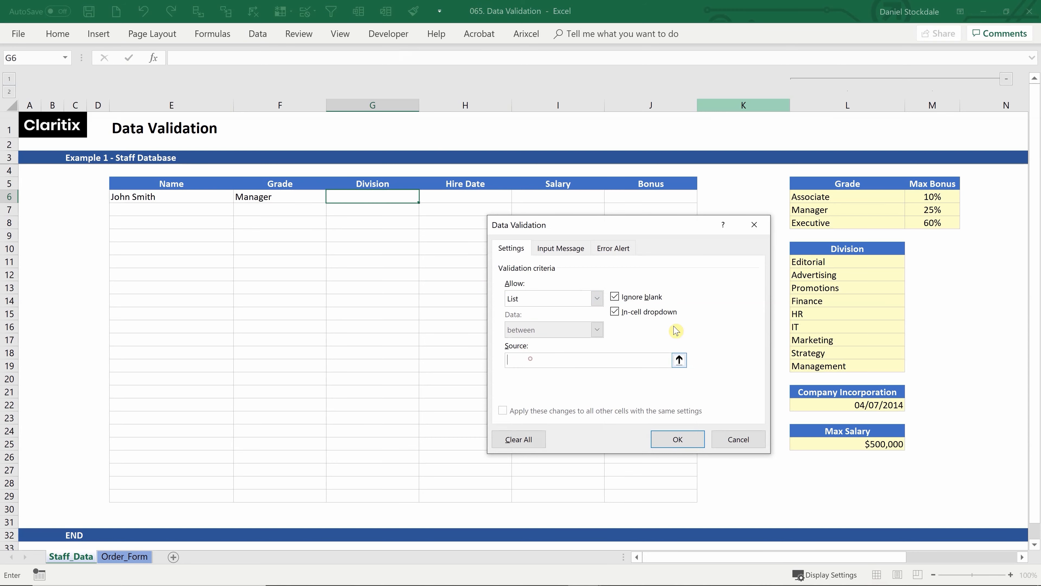
drag(832, 261, 827, 366)
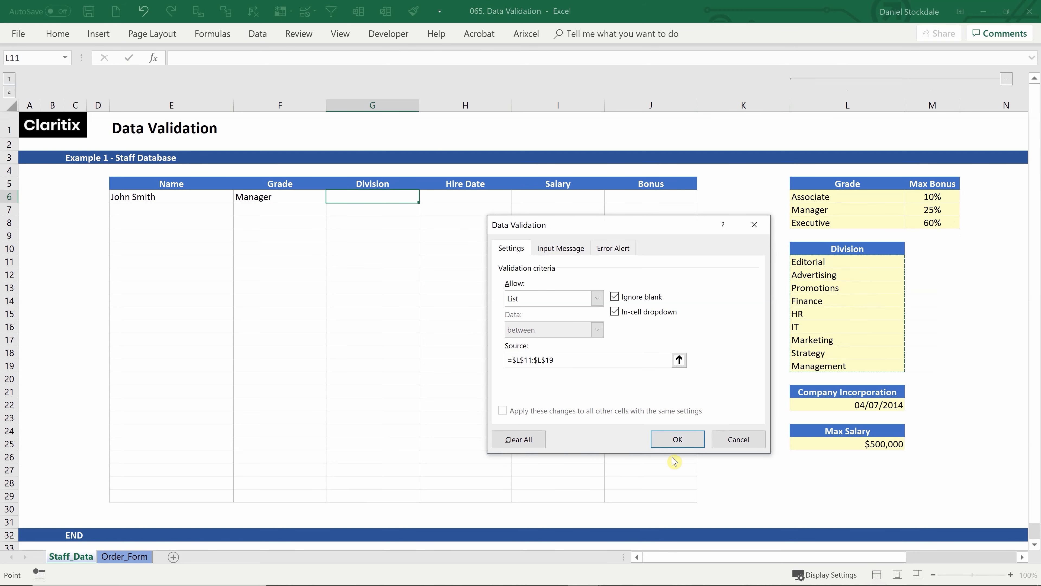
click(685, 438)
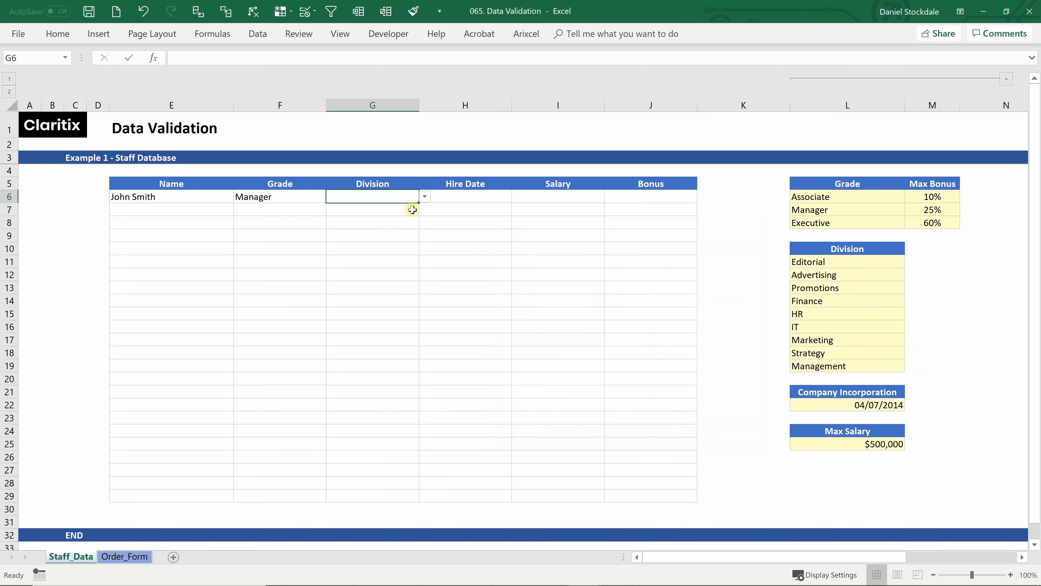
Pick Finance from the first Division cell's drop-down
click(424, 196)
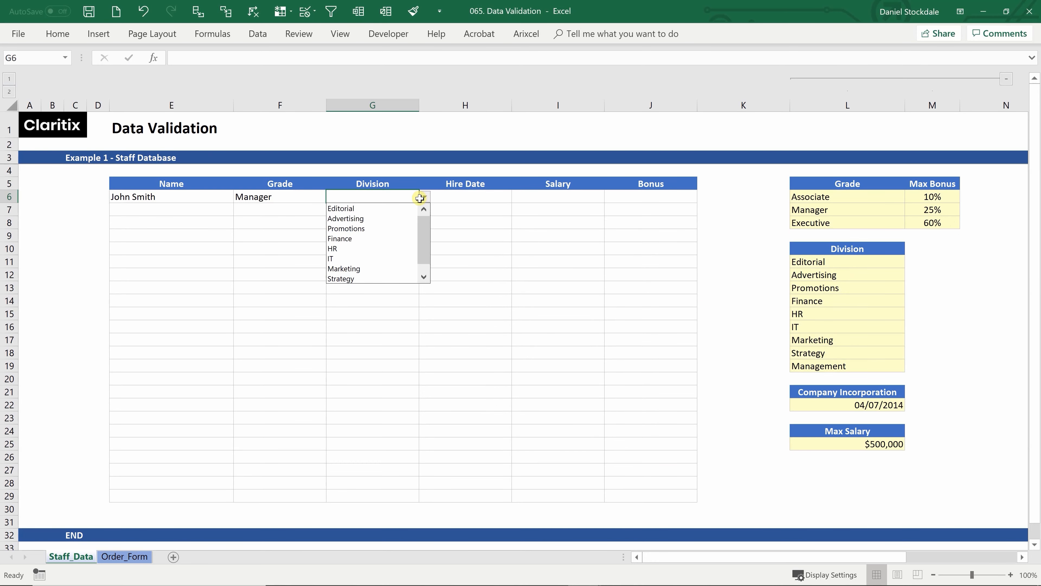
click(349, 238)
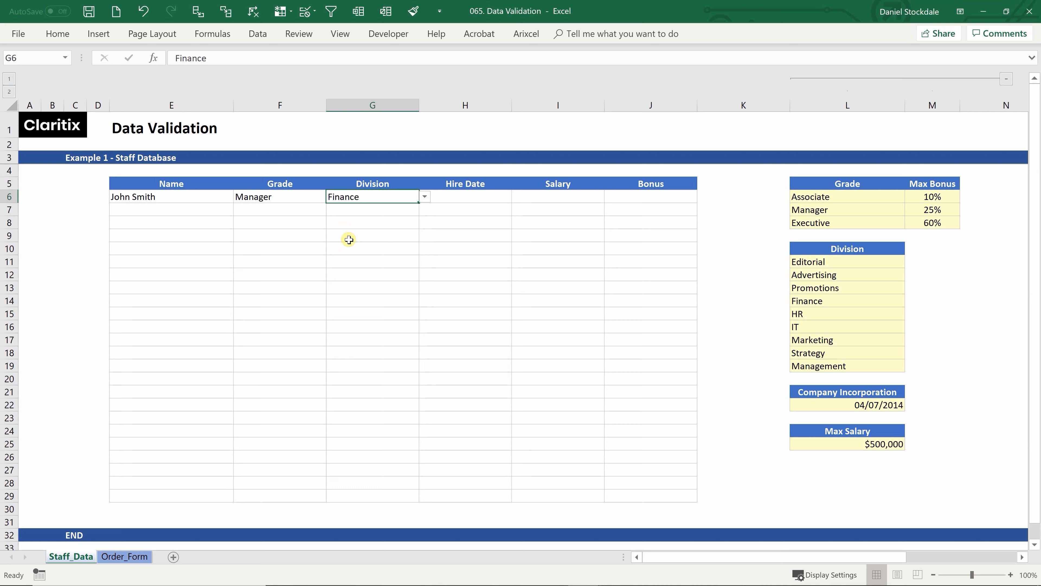
click(378, 225)
click(467, 198)
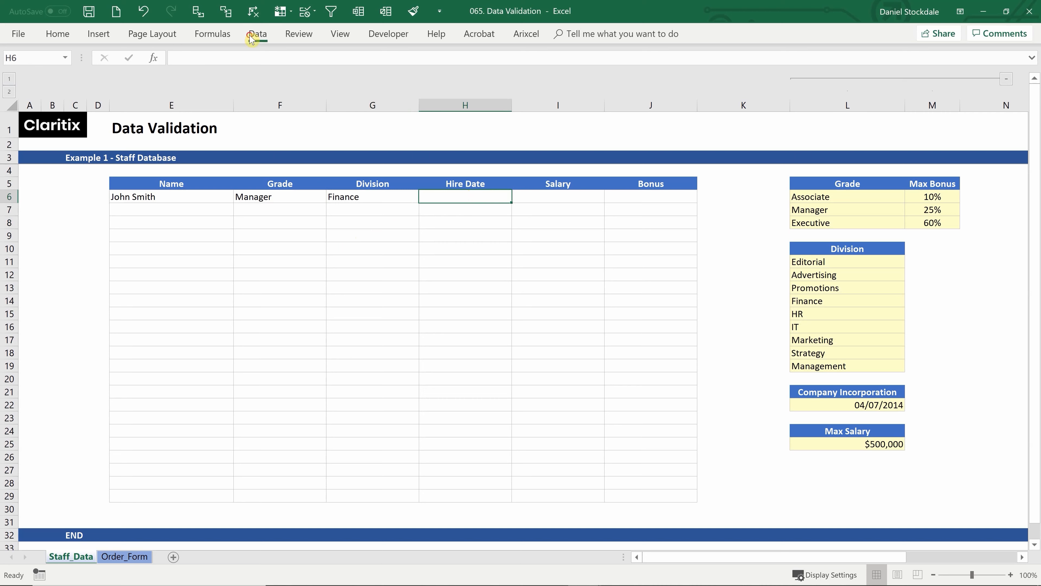
Set the first Hire Date cell's validation to allow dates between two limits
click(257, 34)
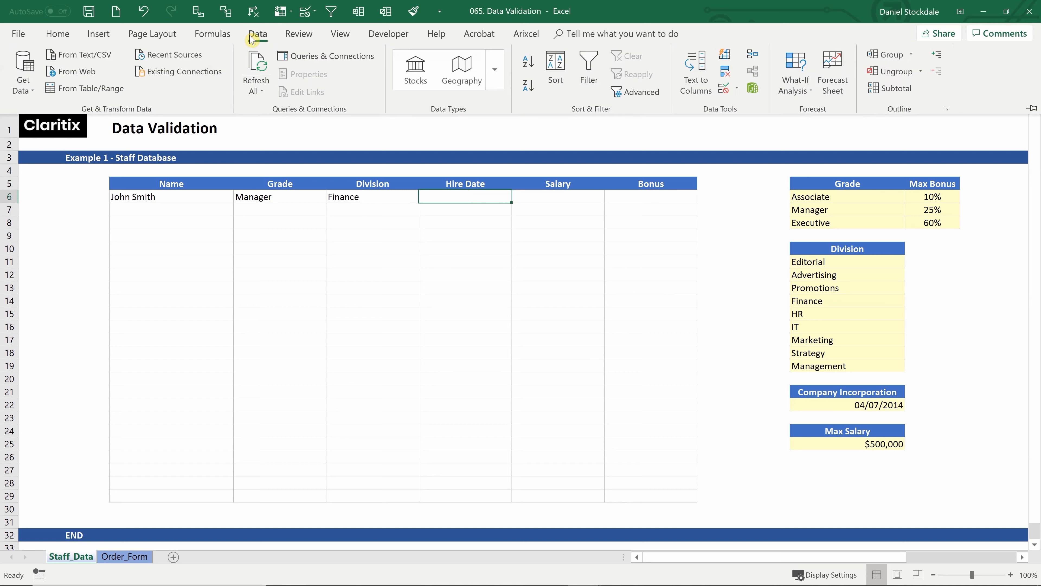
click(736, 88)
click(742, 105)
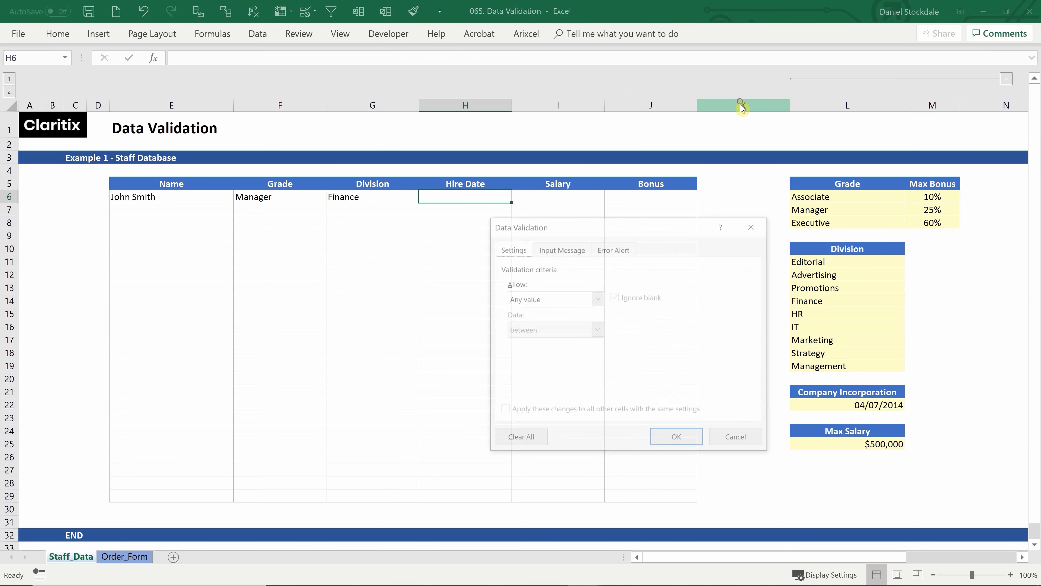
click(596, 299)
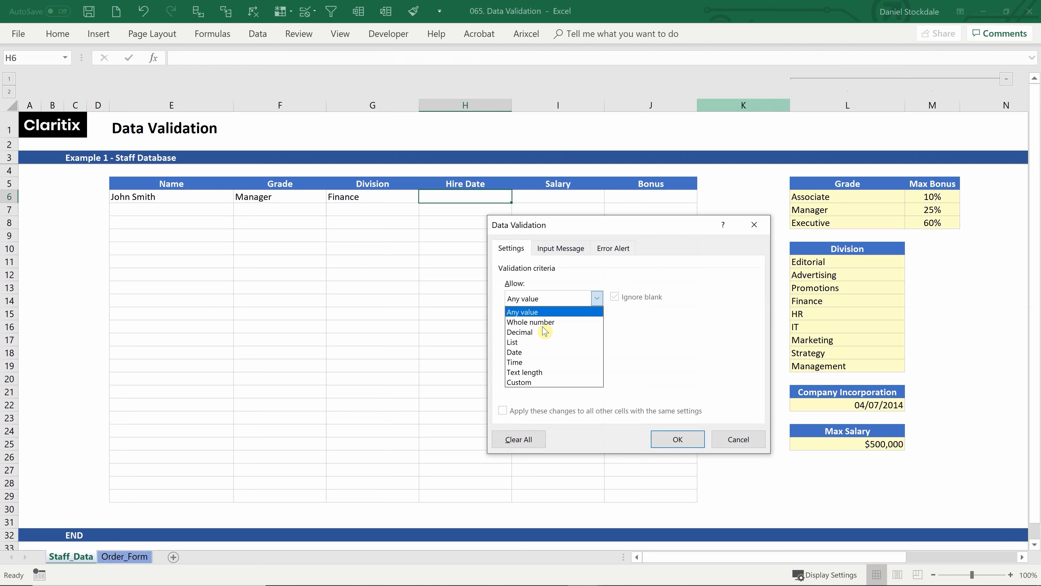
click(526, 353)
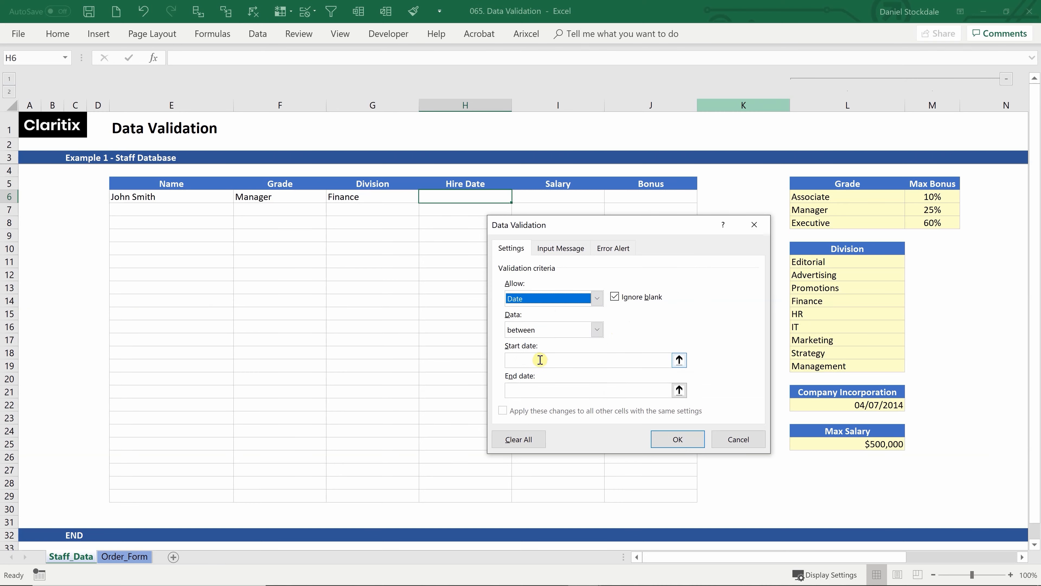
click(598, 332)
click(542, 372)
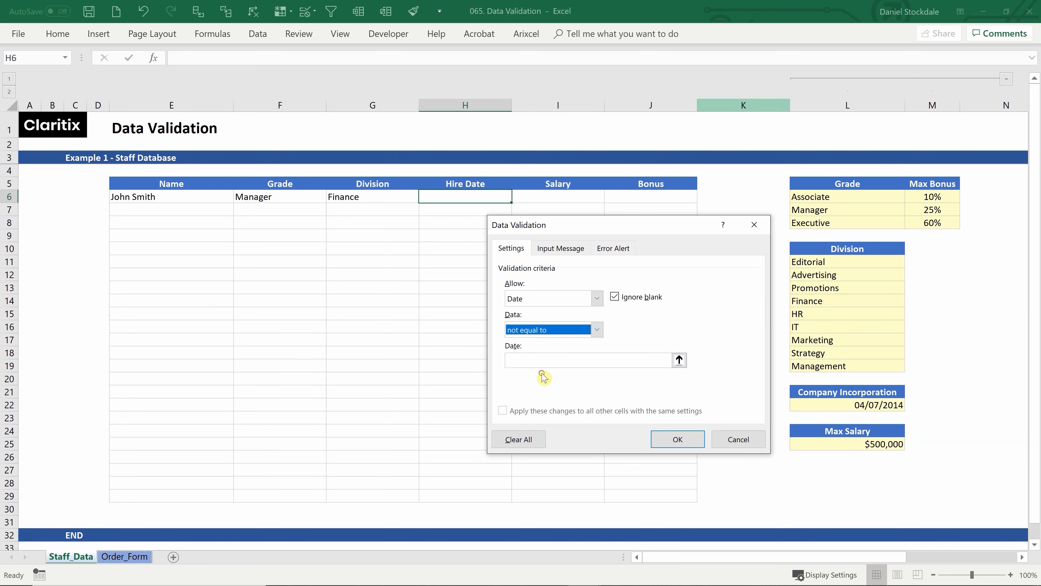
click(596, 330)
click(545, 389)
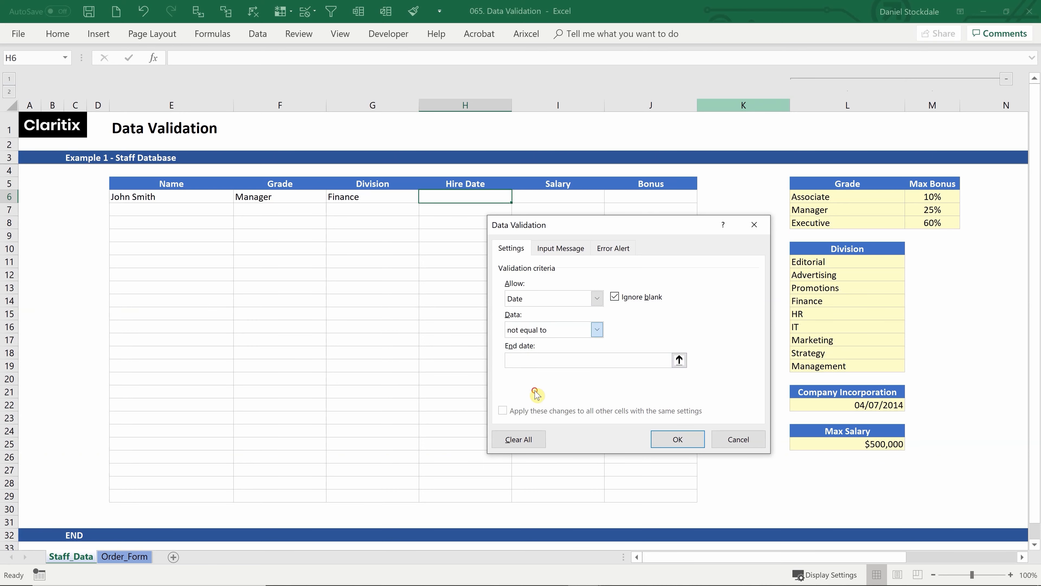
click(598, 331)
click(541, 347)
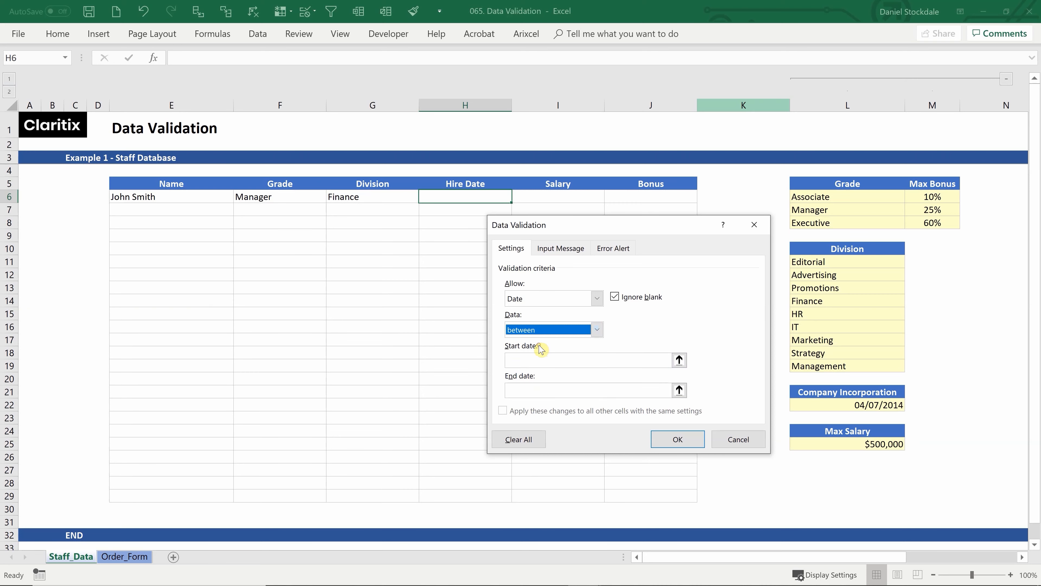
Set the start date to =L22 and the end date to =today()
click(529, 361)
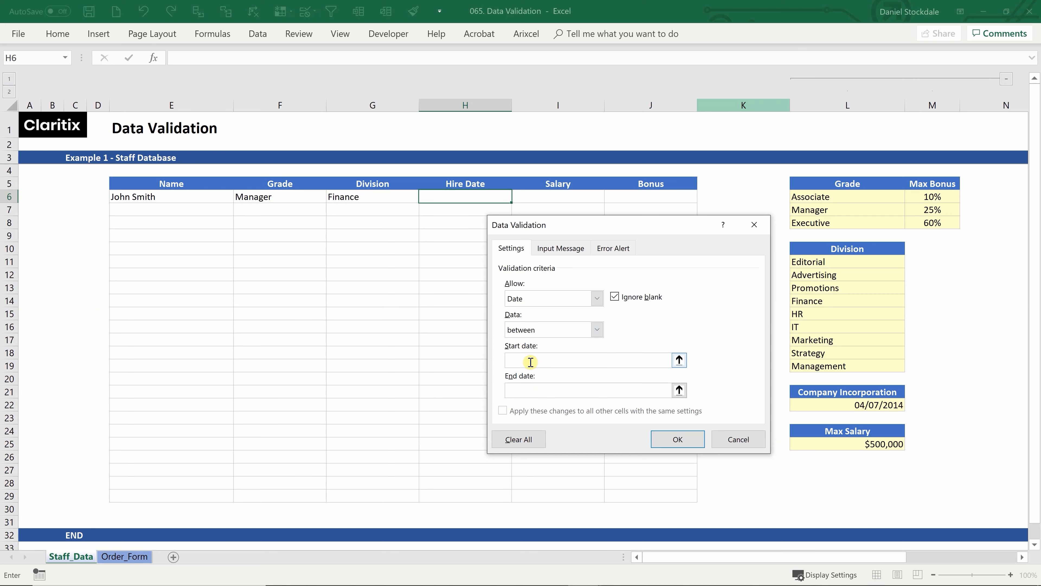
click(848, 405)
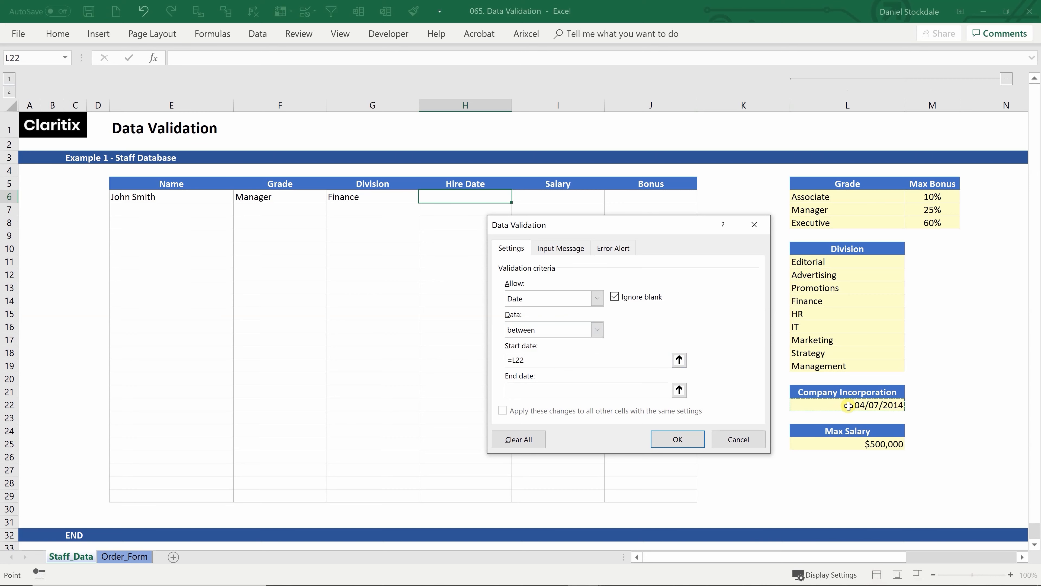
click(513, 390)
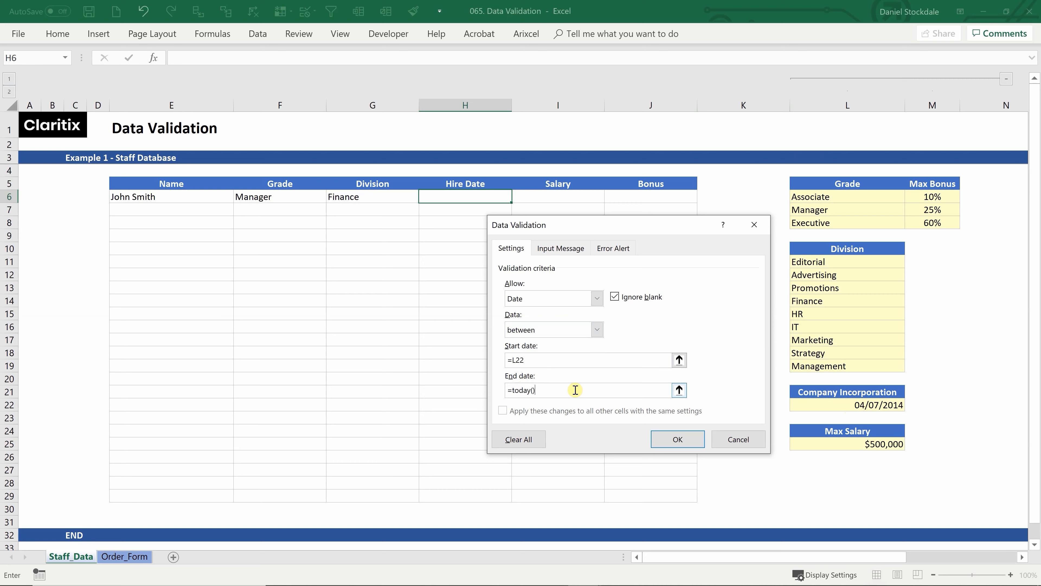
click(677, 440)
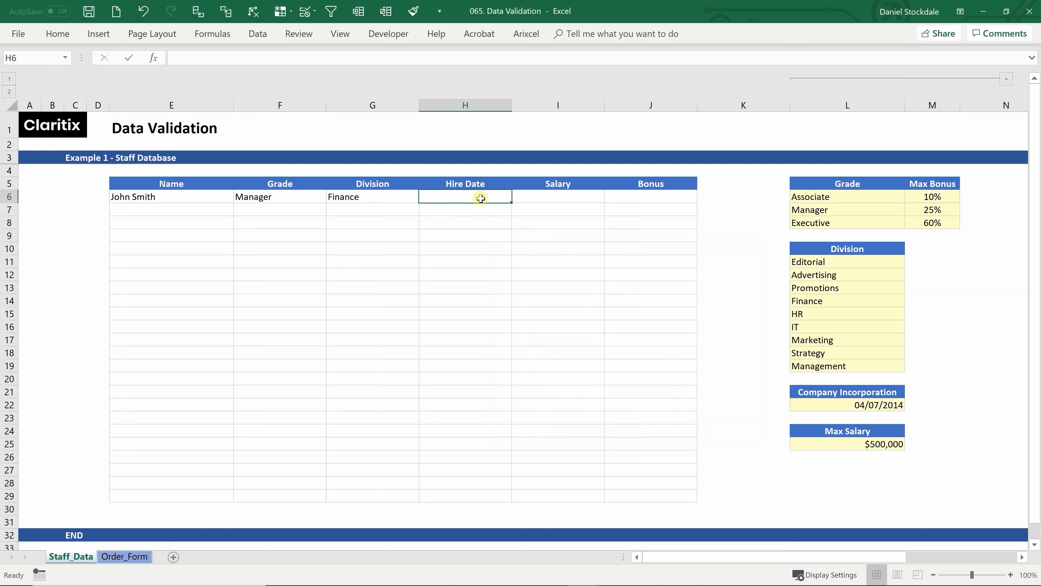
Enter 10/05/2019 as the hire date in H6, then change it to 04/07/2014
text(10/05)
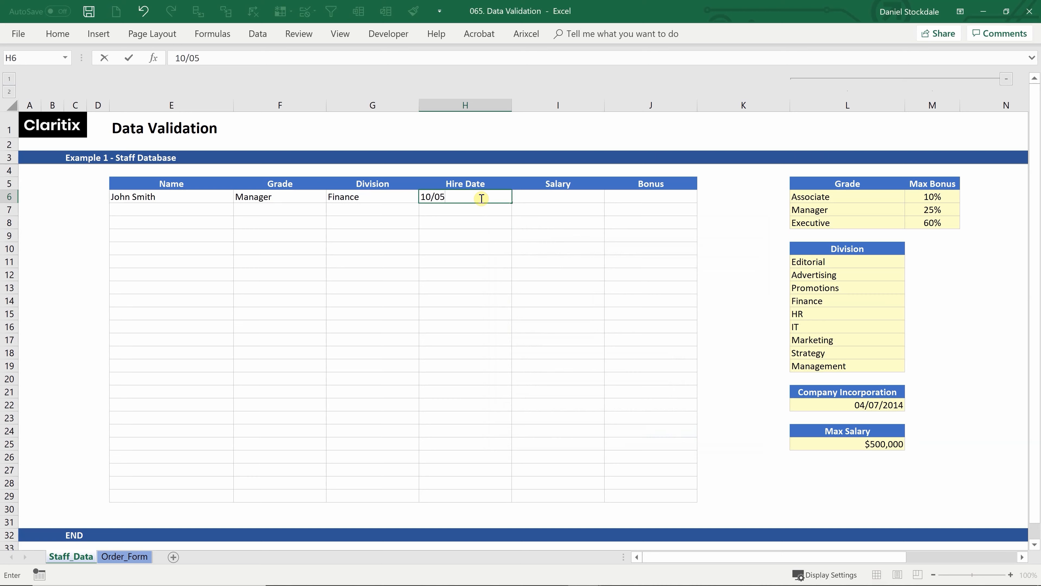
text(/2019)
key(Return)
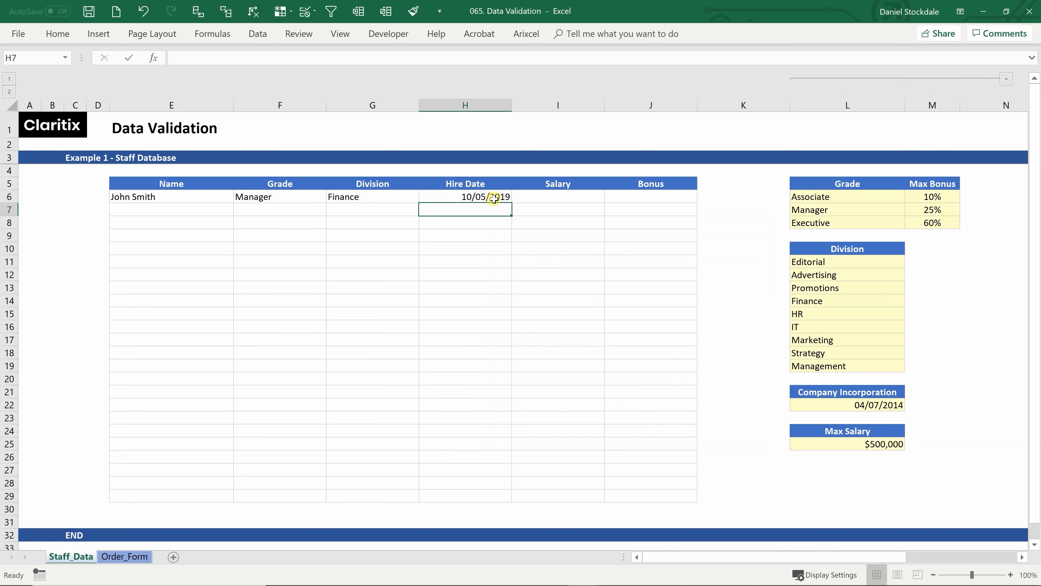
click(497, 198)
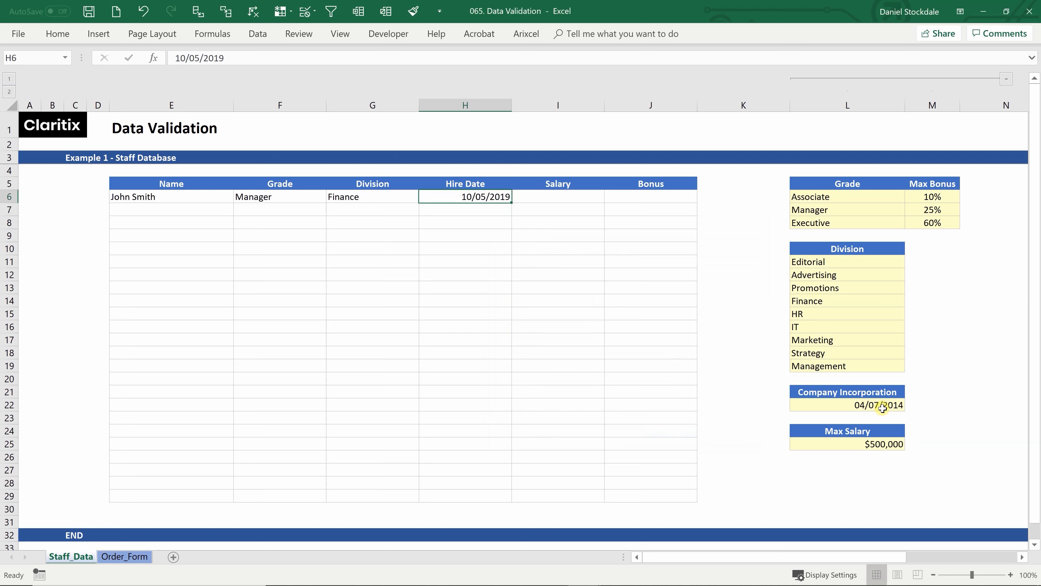
click(185, 58)
key(BackSpace)
key(BackSpace)
text(04)
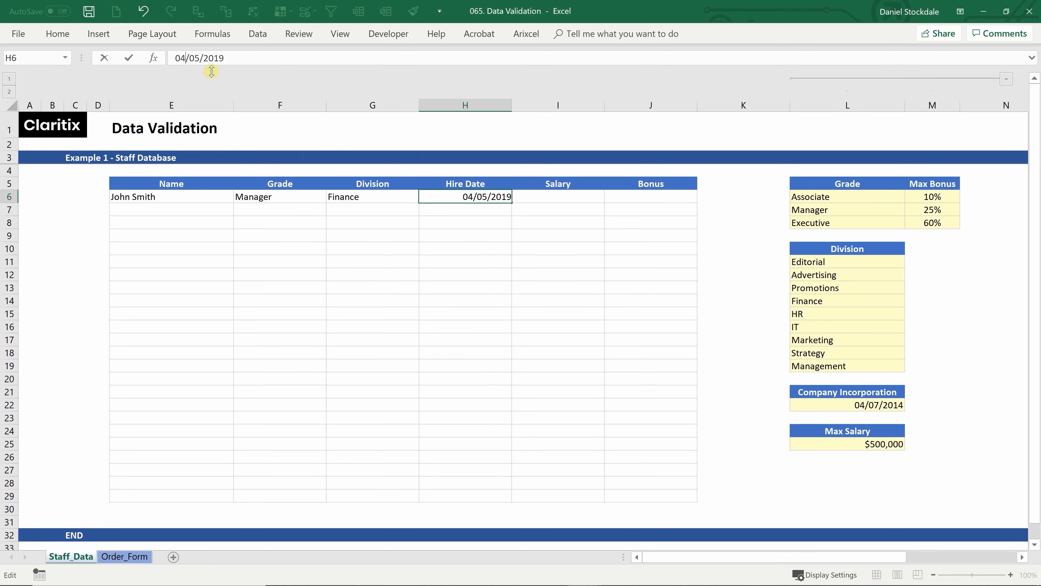
click(201, 58)
click(257, 58)
key(BackSpace)
text(4)
key(Return)
Confirm 03/07/2014 is rejected, retry with 04/07/2014, then undo the test entries
click(467, 196)
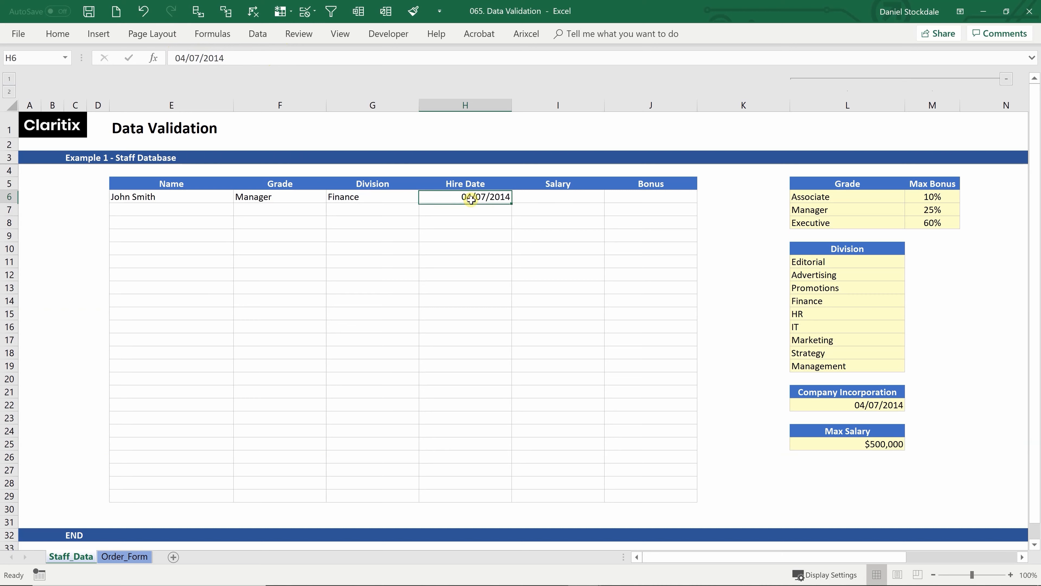
click(177, 58)
key(Delete)
text(3)
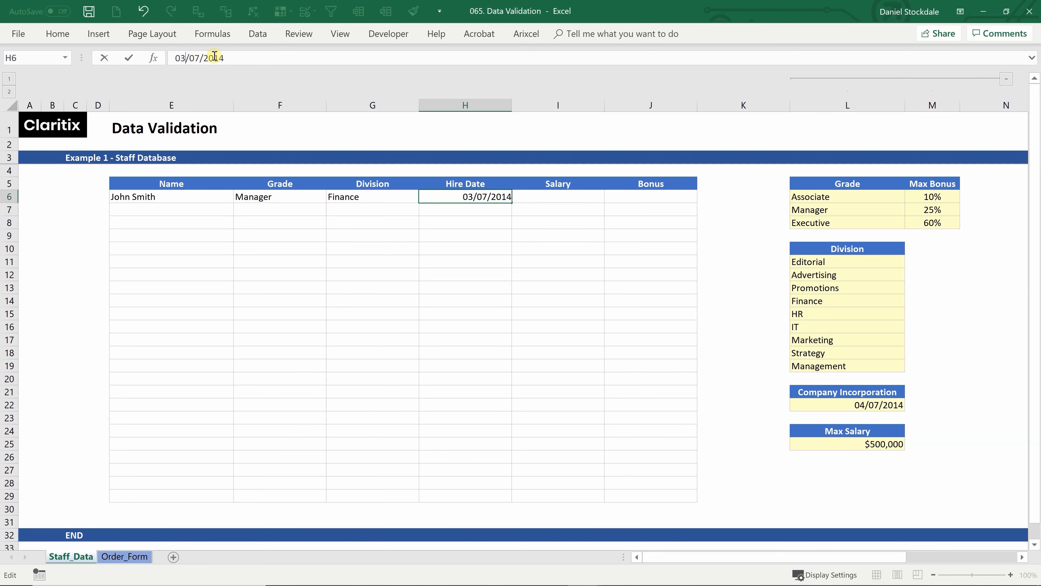
key(Return)
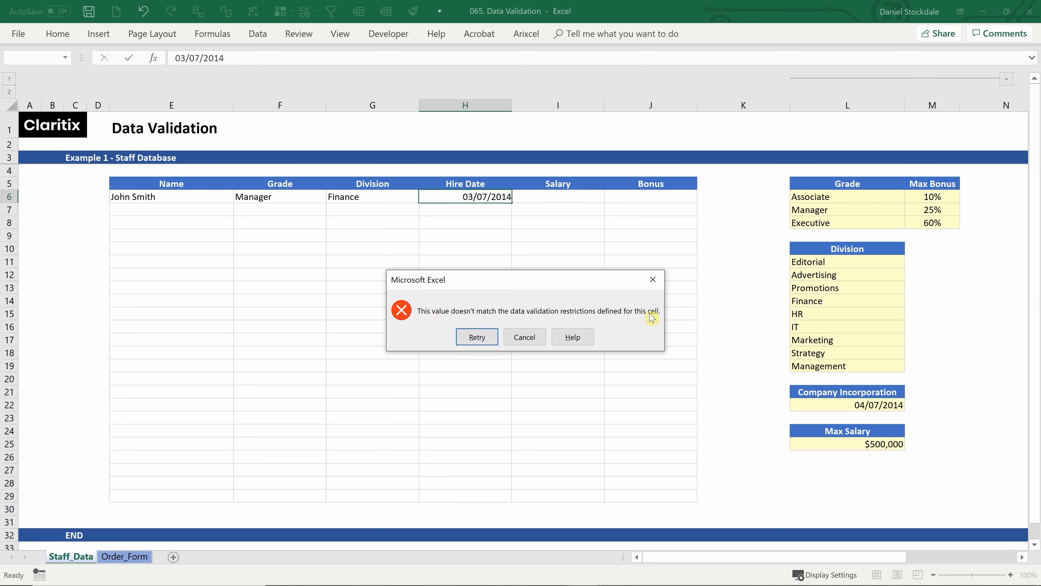
click(475, 337)
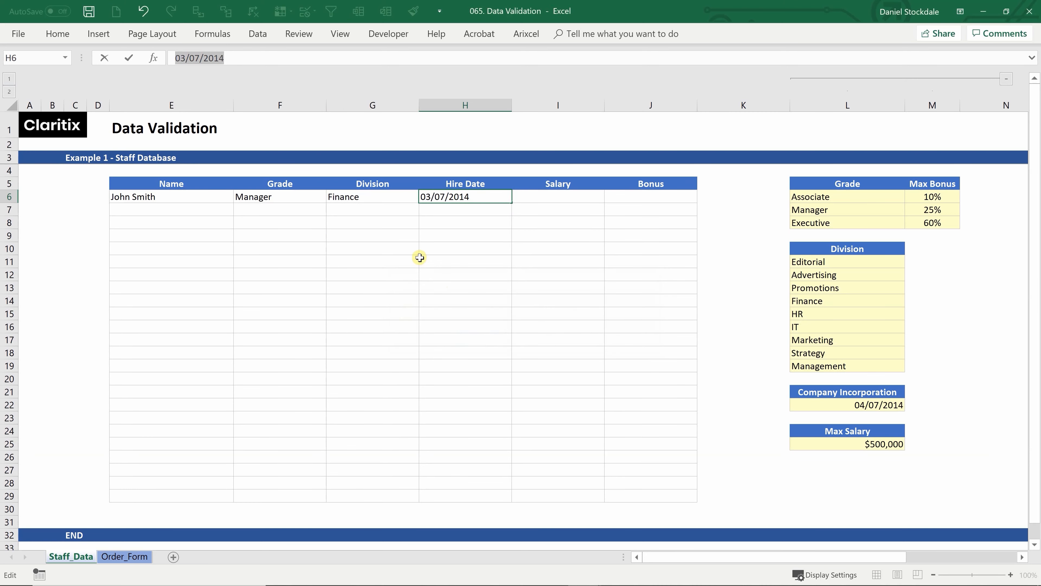
text(04/07/2014)
key(Return)
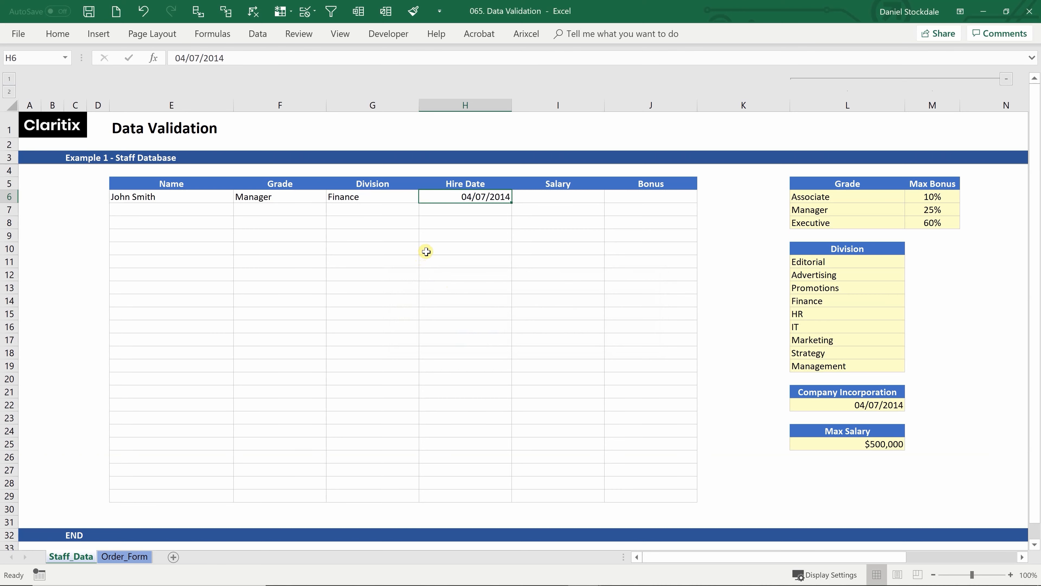
key(ctrl+z)
key(ctrl+z)
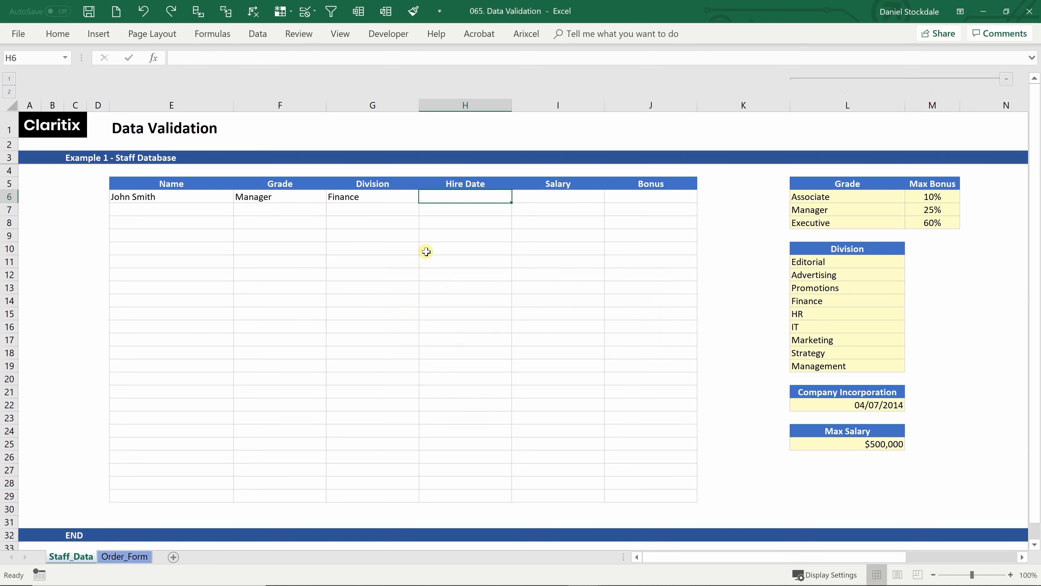
key(ctrl+z)
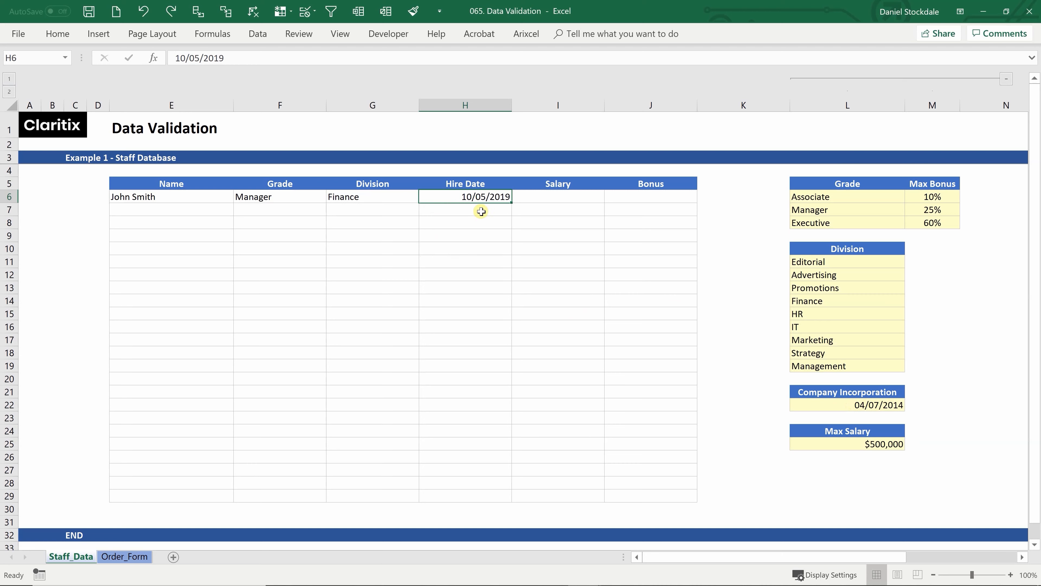
Restrict Salary cell I6 to whole numbers less than or equal to =L25 ($500,000)
click(543, 195)
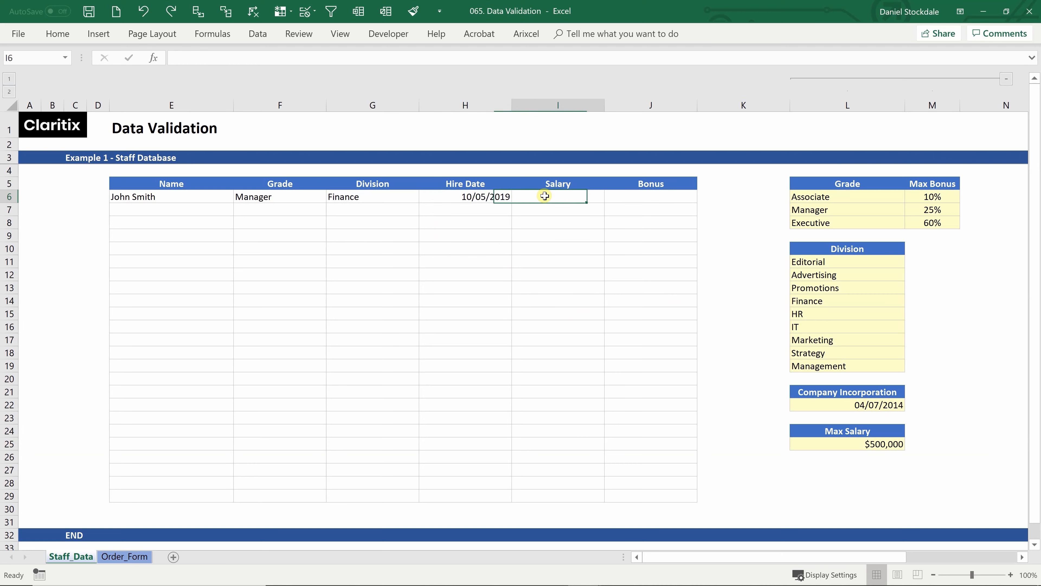
click(257, 33)
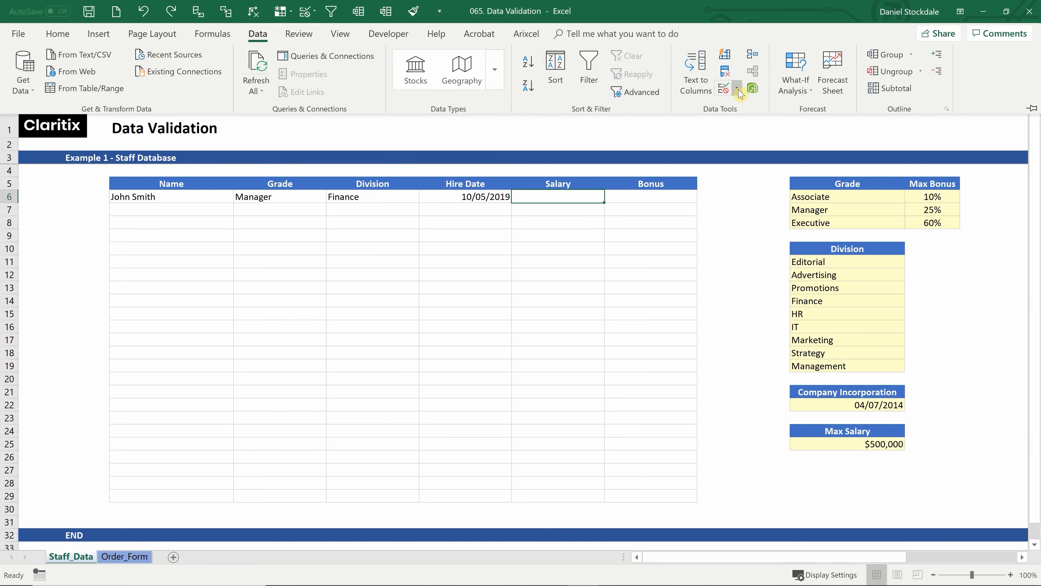
click(738, 88)
click(728, 108)
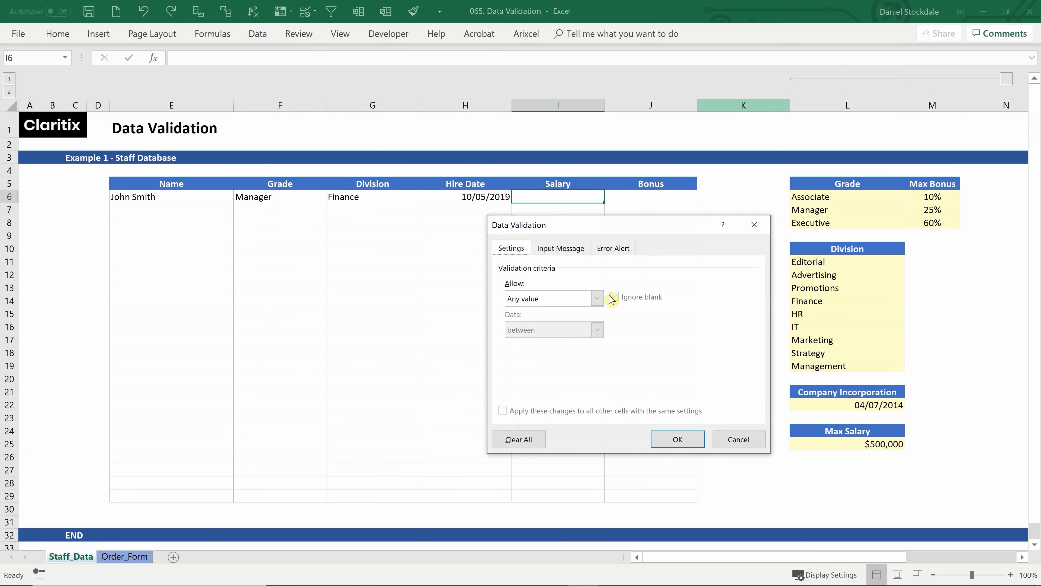
click(595, 299)
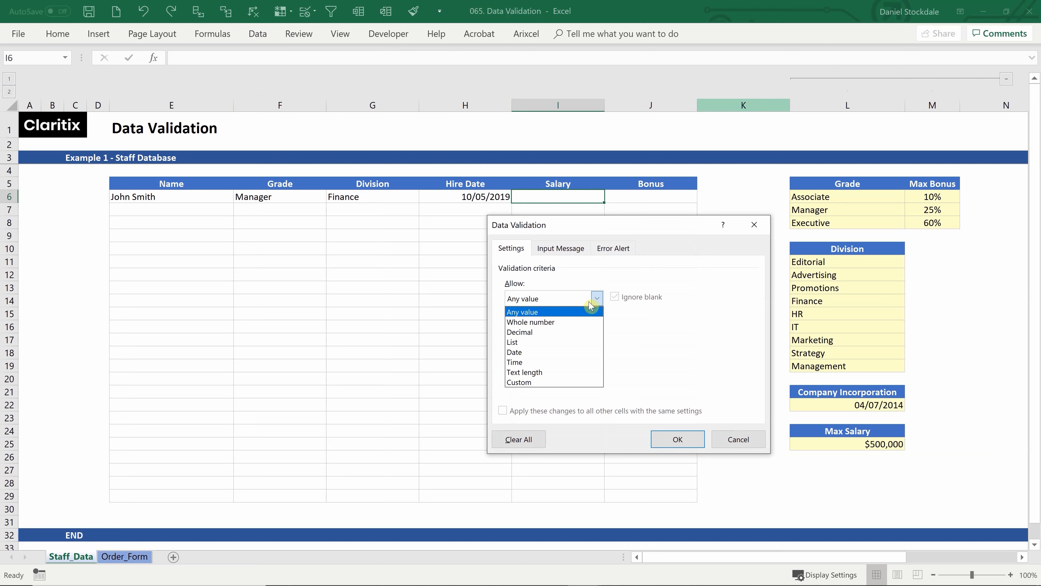
click(542, 323)
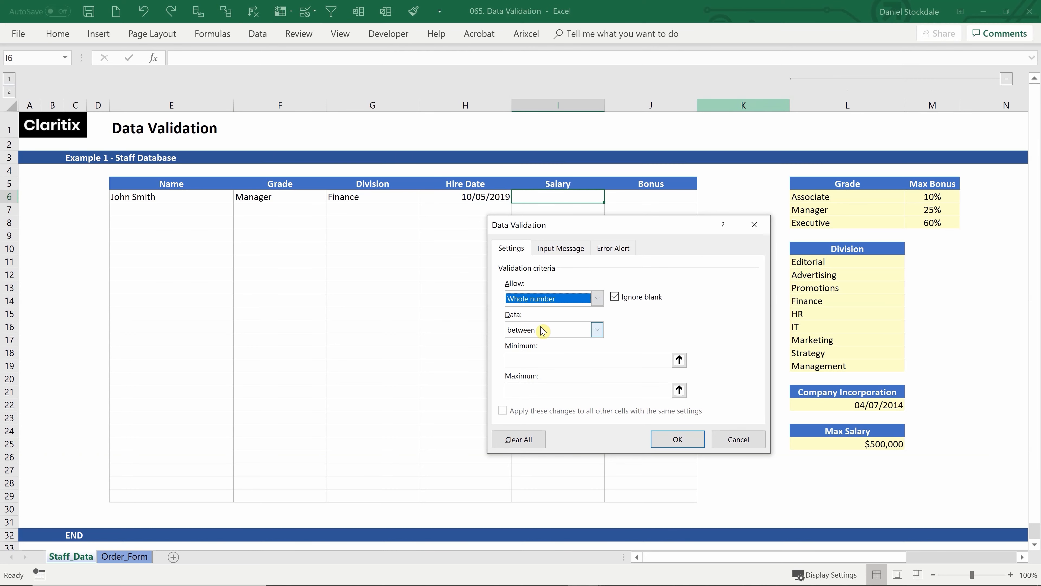
click(595, 330)
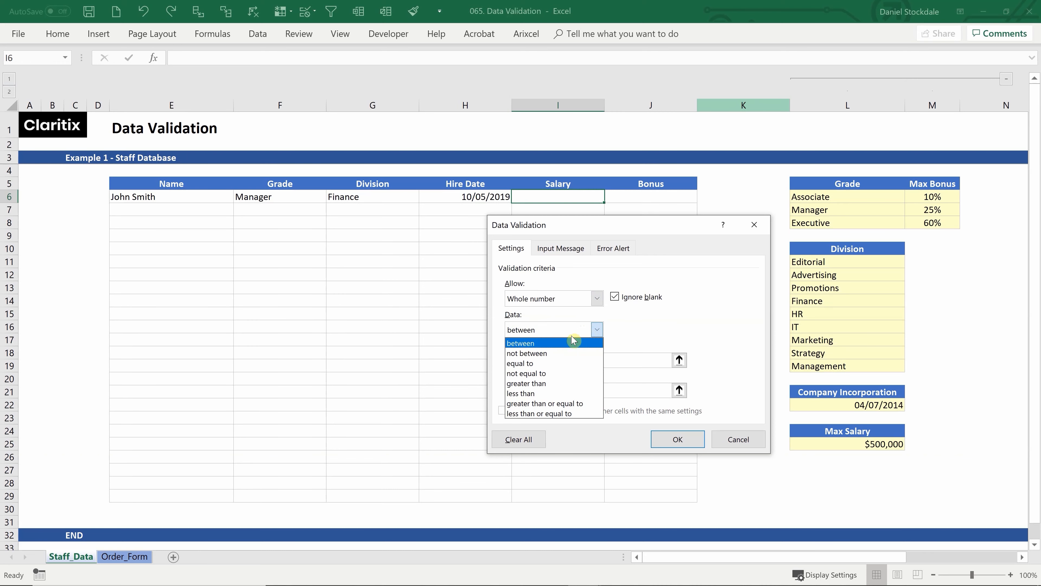
click(540, 413)
click(528, 359)
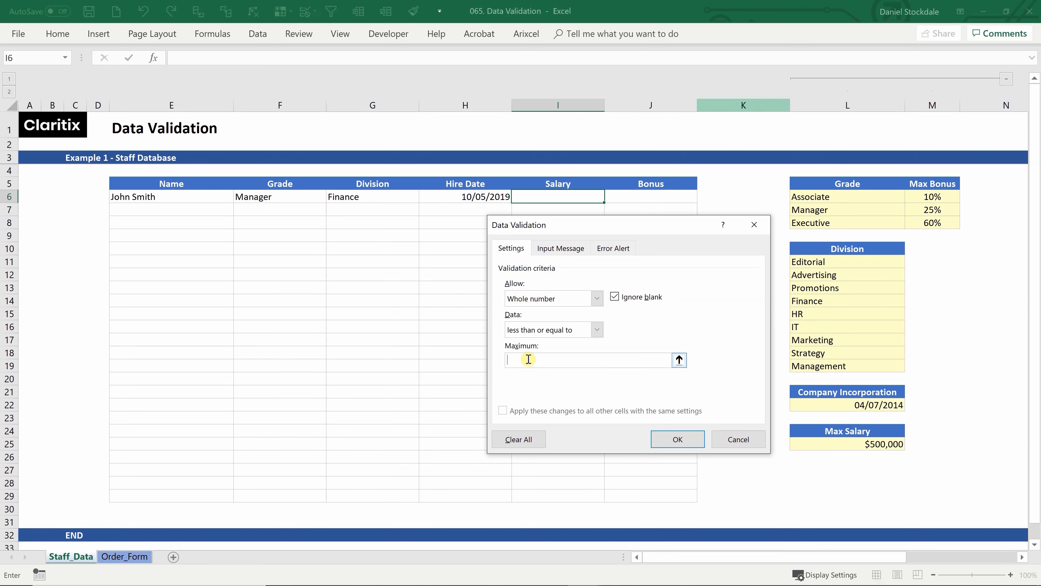
click(888, 444)
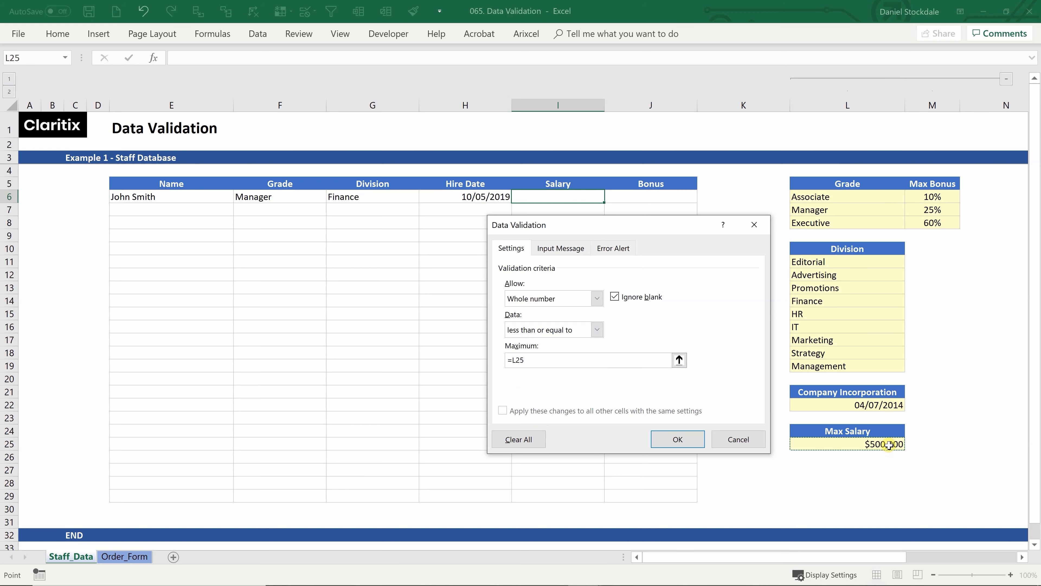
click(676, 438)
Enter a salary of 100000 in I6
click(556, 223)
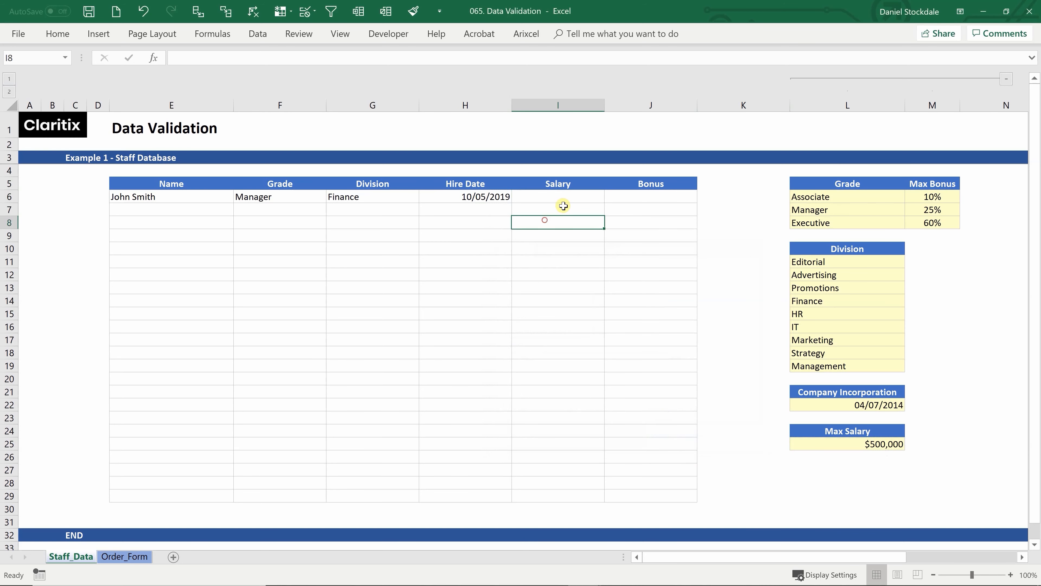
click(566, 197)
text(100000)
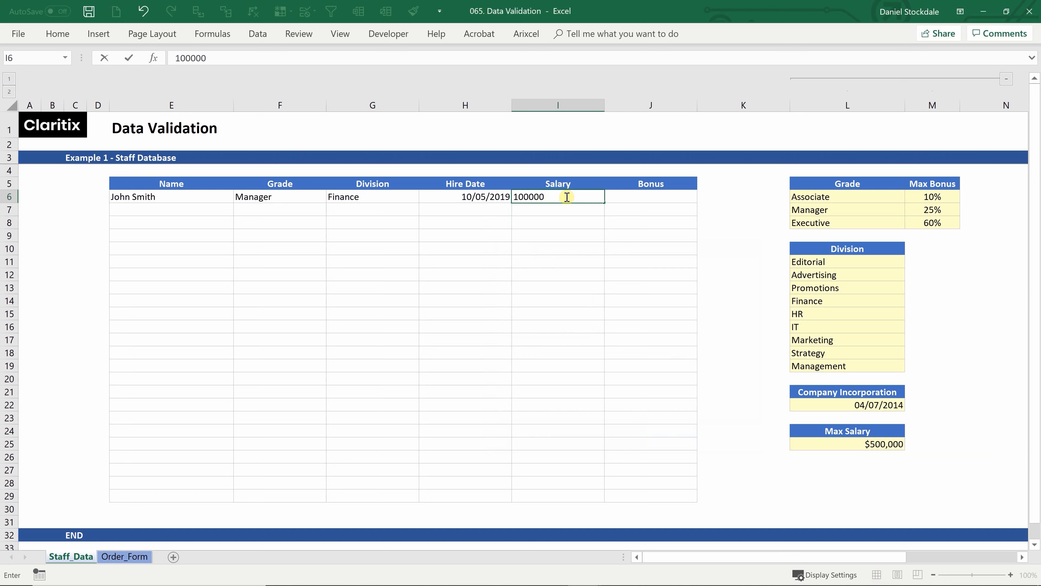
key(Return)
Confirm 500001 and 1000000 are rejected, then re-enter 100000 as the salary
click(566, 197)
text(501)
key(BackSpace)
text(0001)
key(Return)
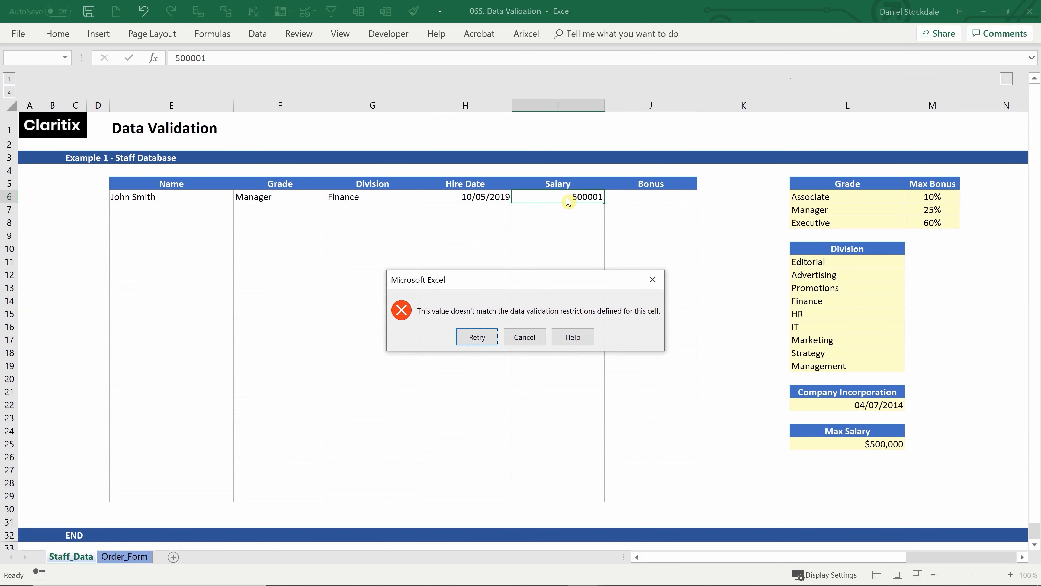
click(514, 339)
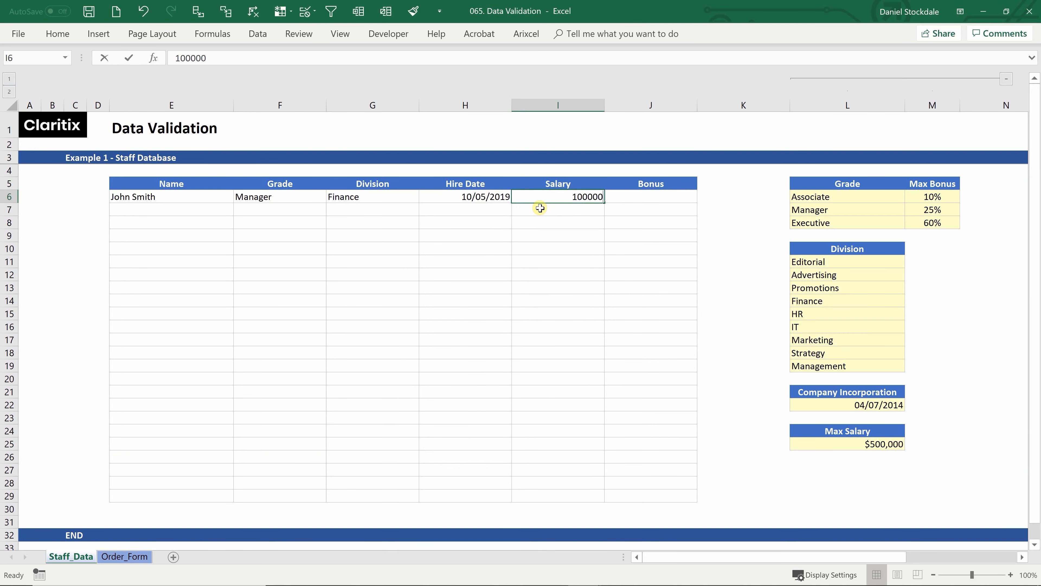
text(100000)
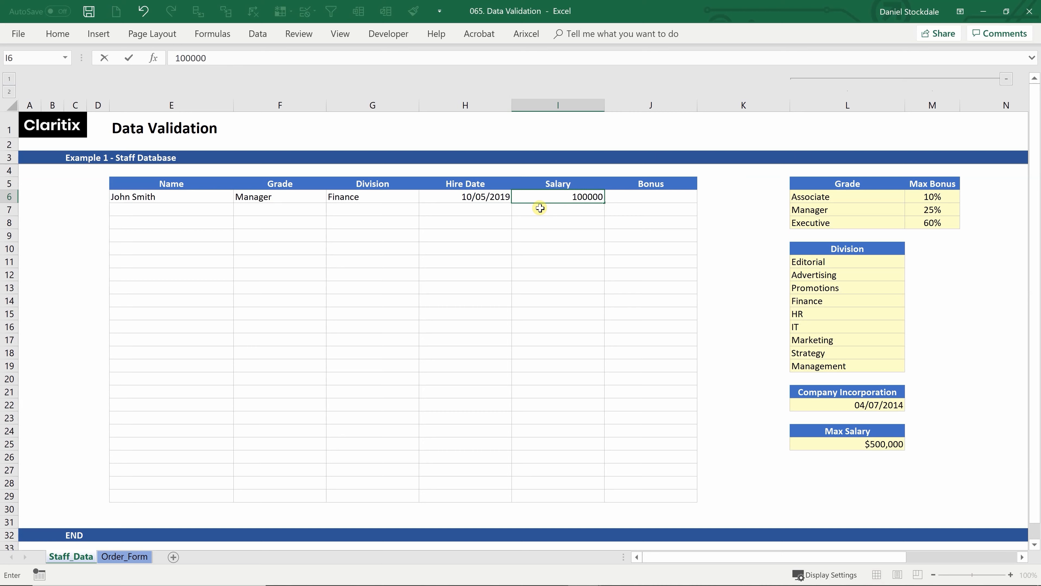
text(0)
key(Return)
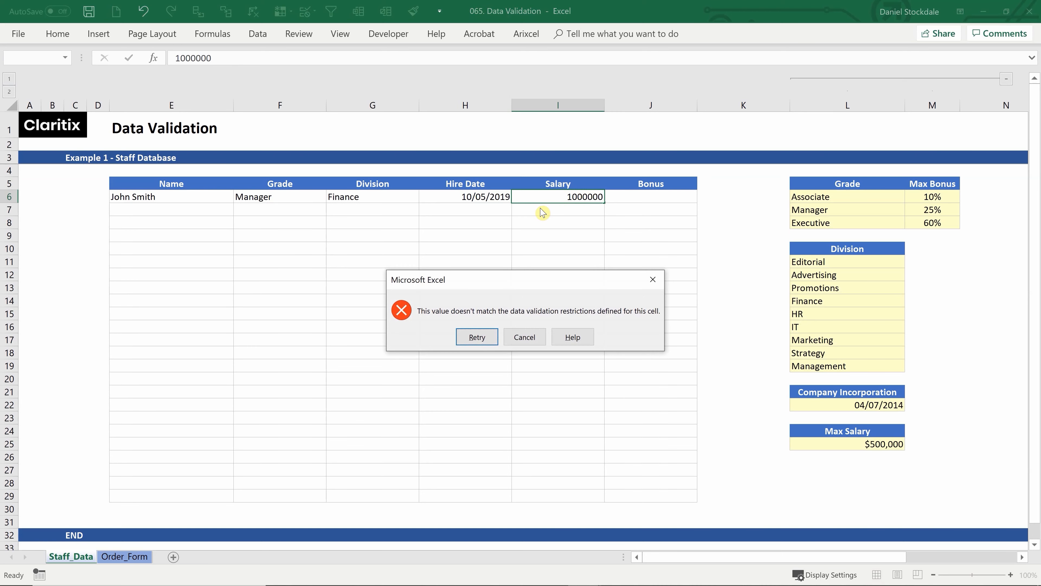
click(477, 337)
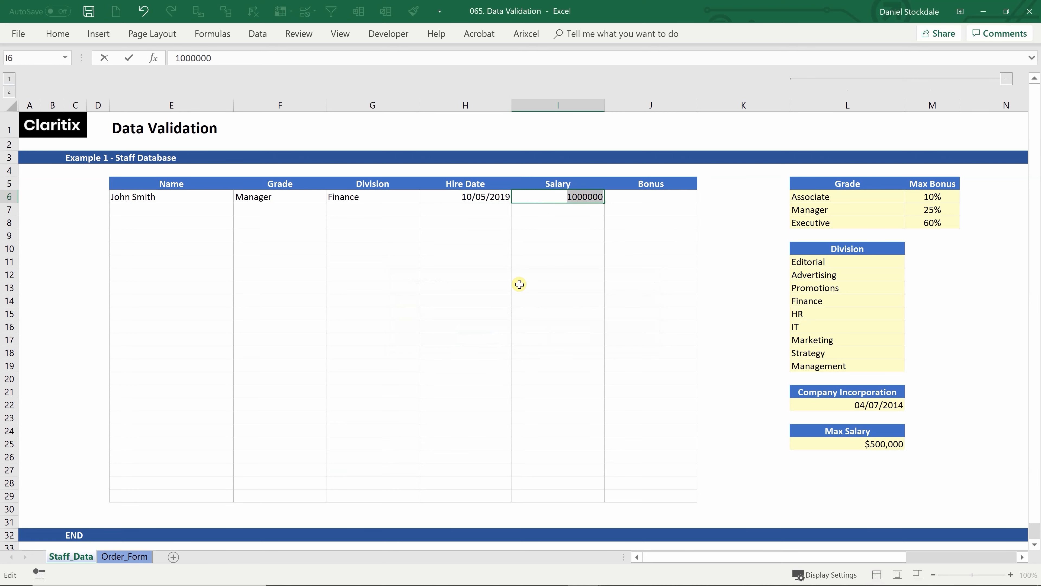
text(100000)
click(619, 196)
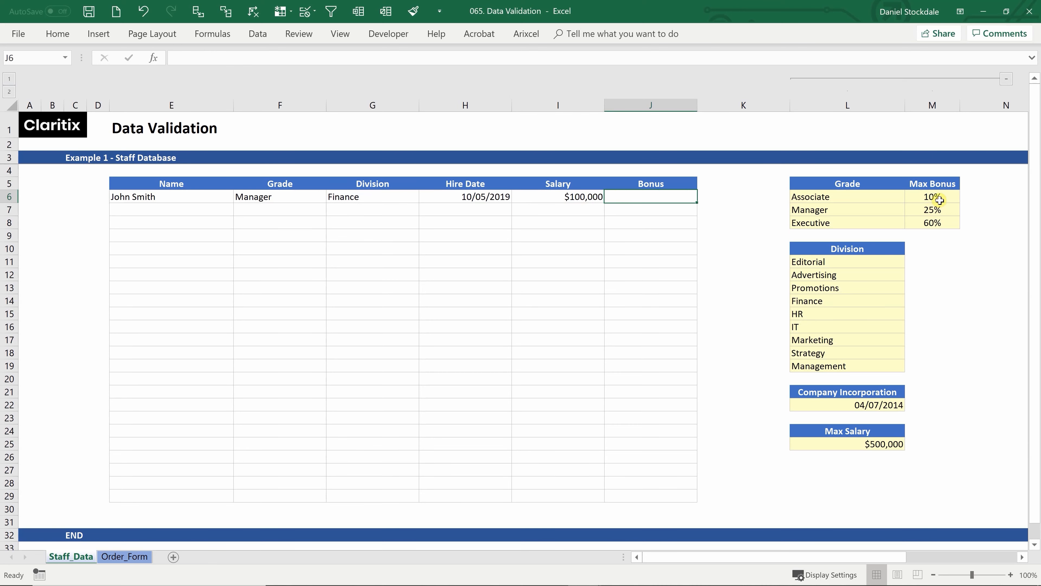
Compare the grade in F6 against the Max Bonus percentages, Manager 25% and Executive 60%
click(932, 197)
click(933, 209)
click(935, 224)
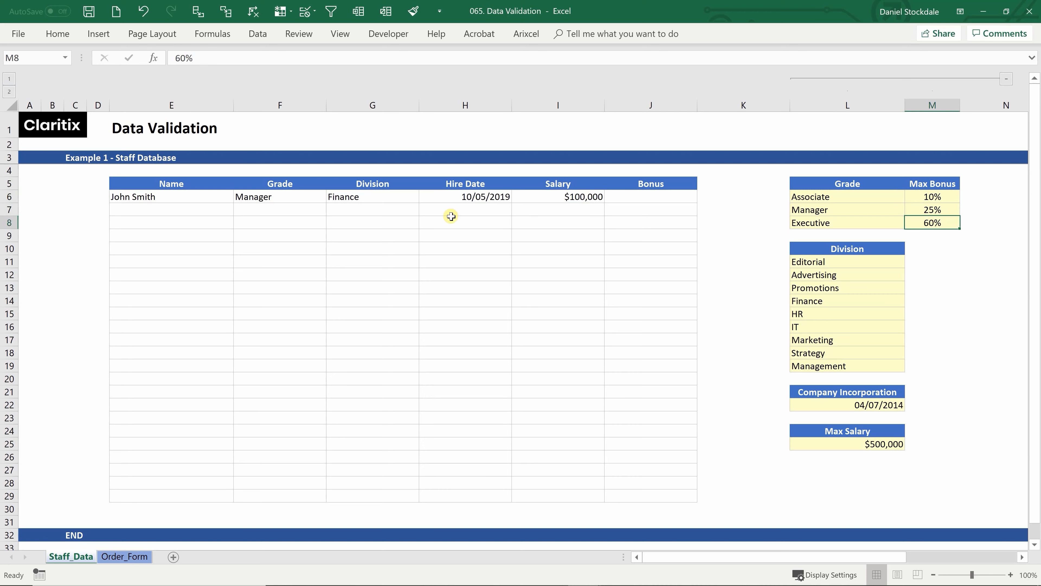
click(292, 198)
click(919, 210)
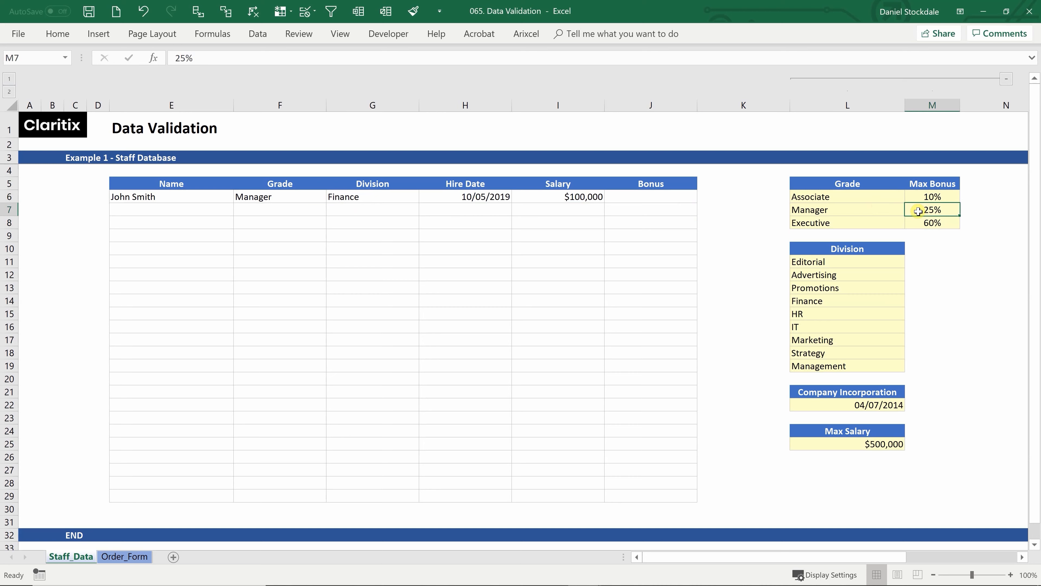
Start a Decimal validation rule on Bonus cell J6
click(662, 197)
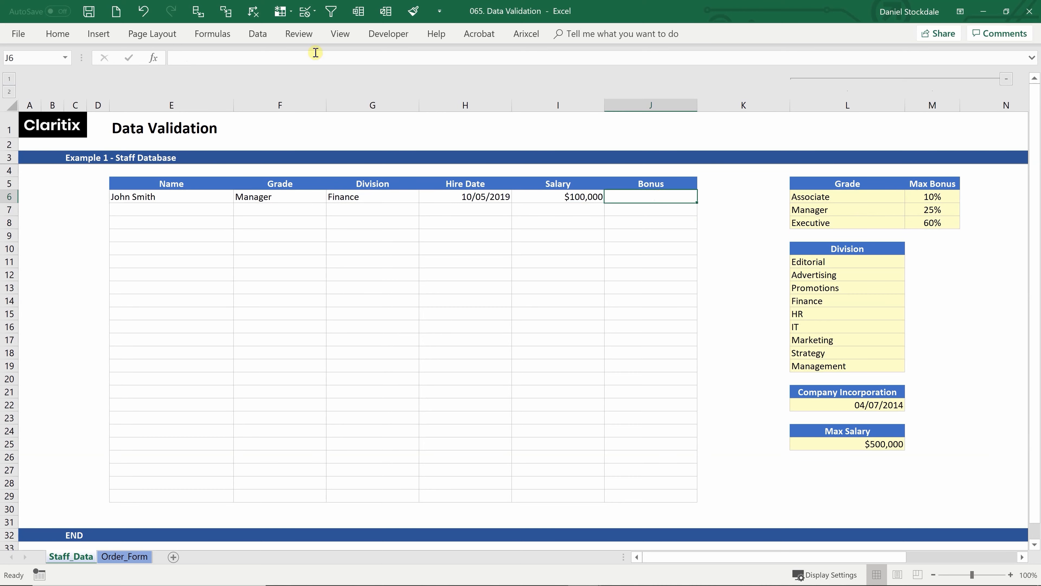
click(263, 37)
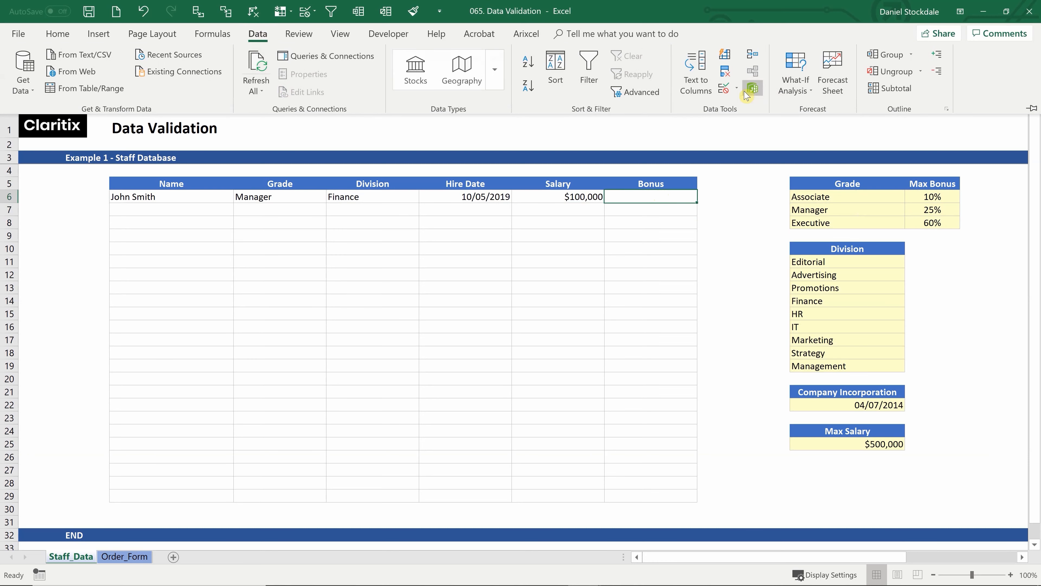
click(737, 88)
click(742, 112)
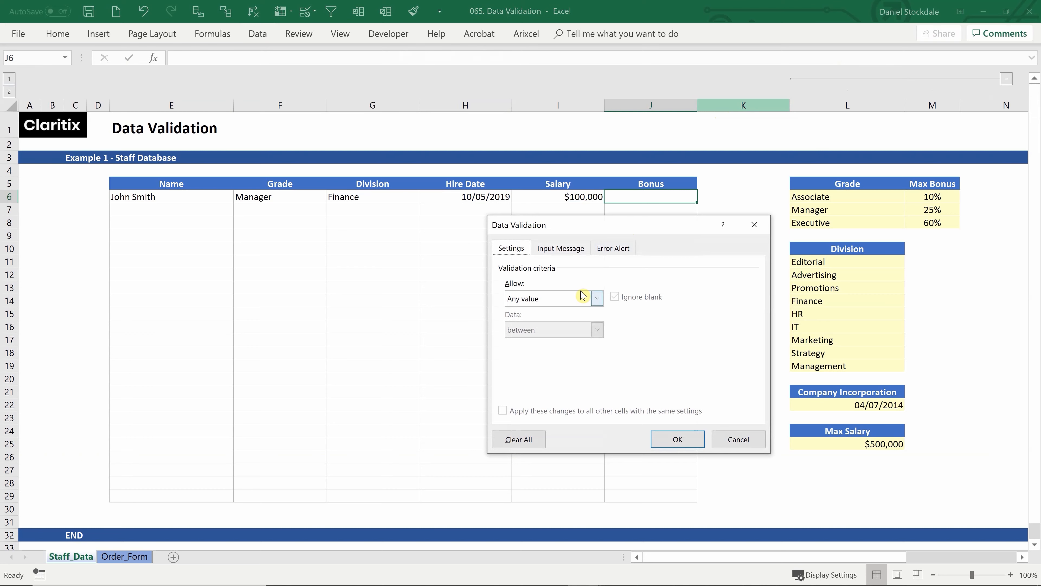
click(582, 298)
click(529, 333)
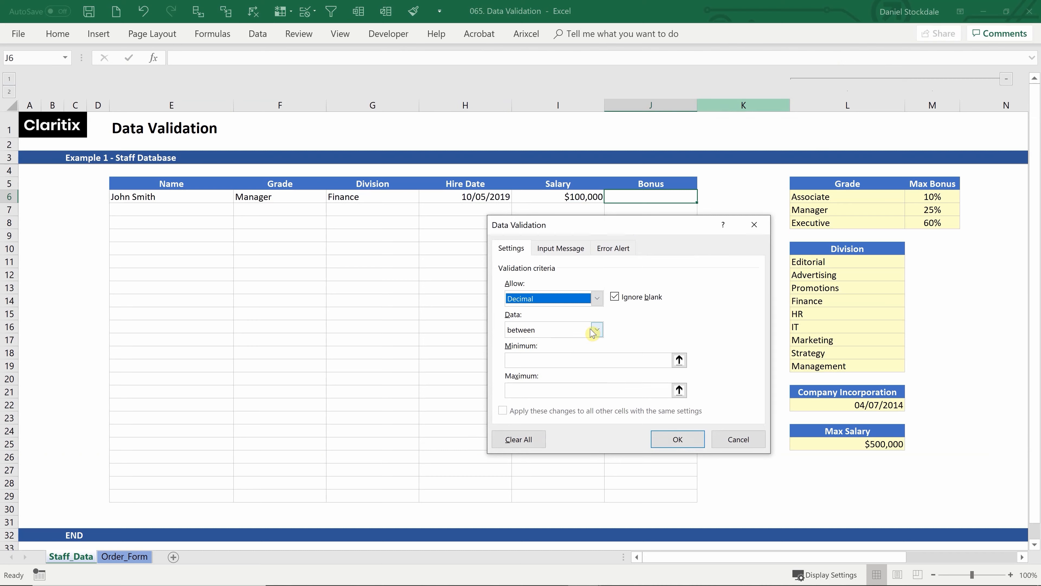
click(532, 360)
Set the Bonus minimum to 0 and begin the maximum as =INDEX(M6:M8
text(0)
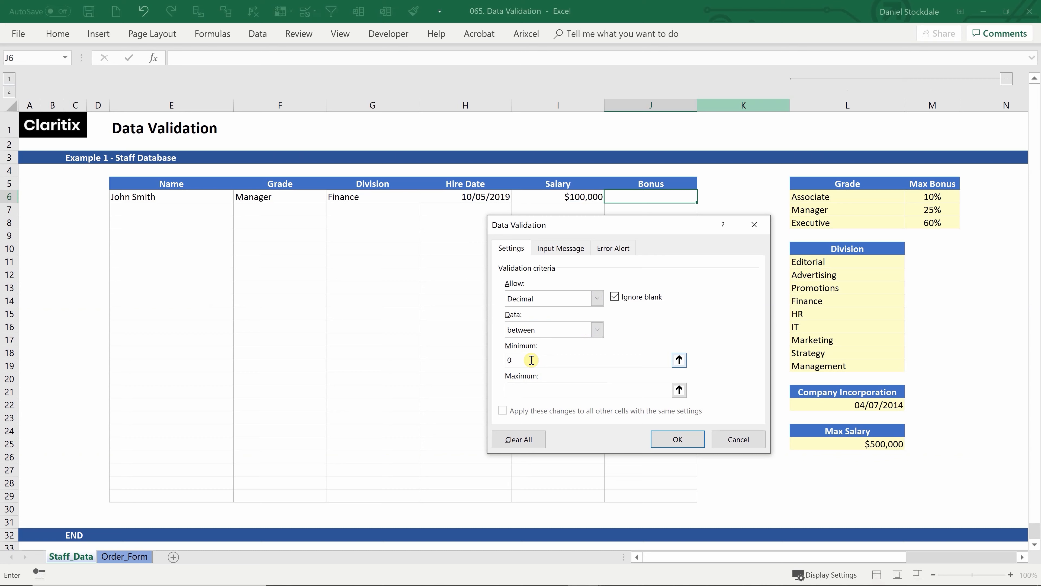
click(522, 390)
text(=index()
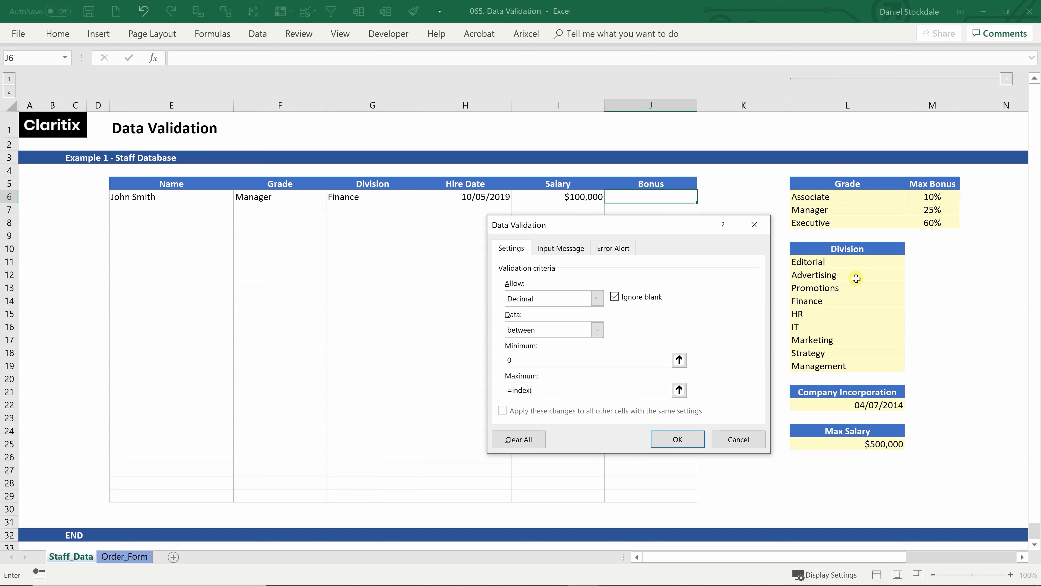
click(939, 197)
drag(938, 197, 936, 223)
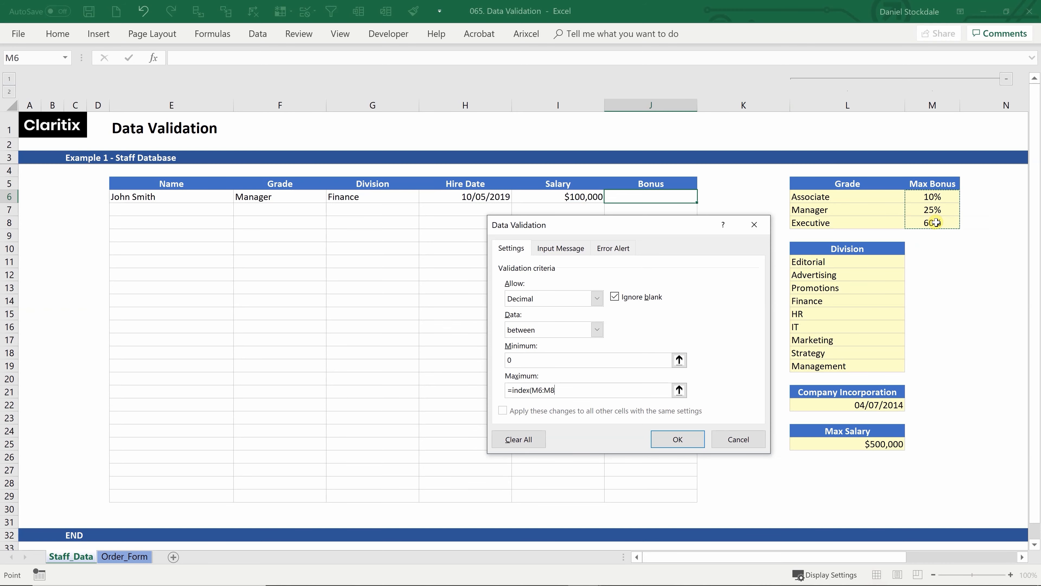
Complete the maximum formula with MATCH(F6,L6:L8,0)
text(,match)
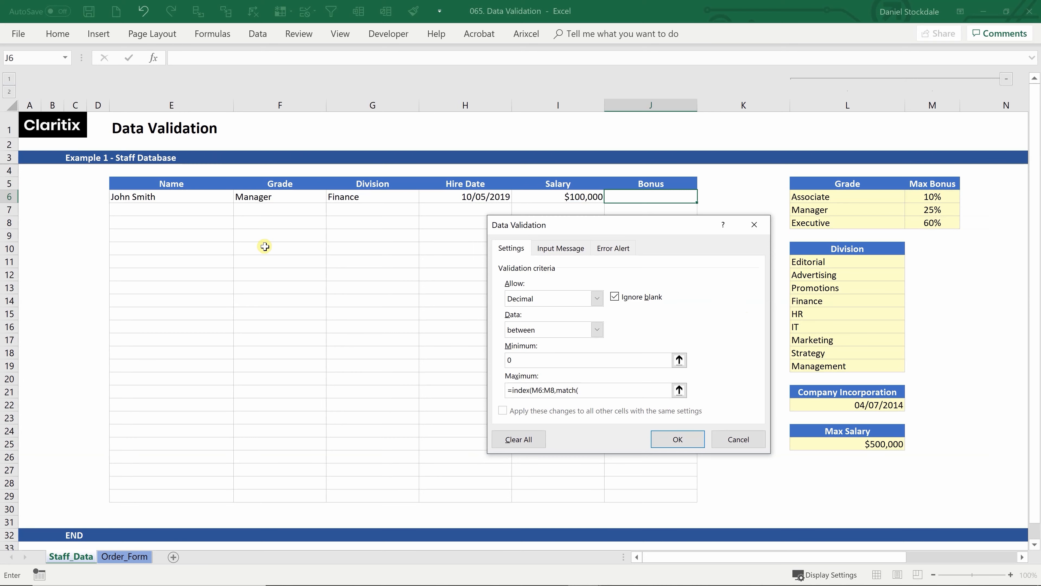
text(()
click(263, 198)
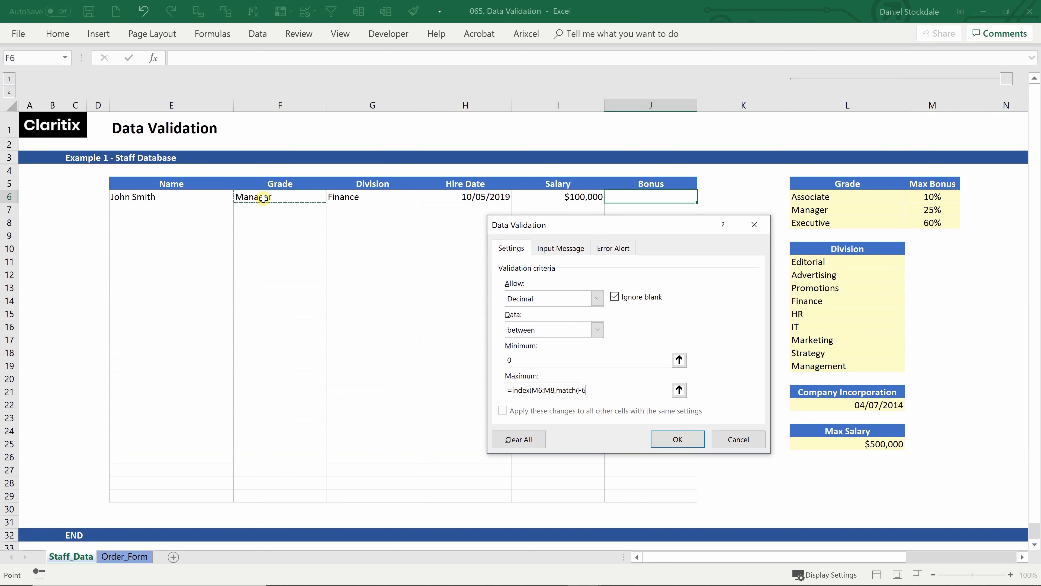
text(,)
drag(832, 198, 833, 222)
text(,0)
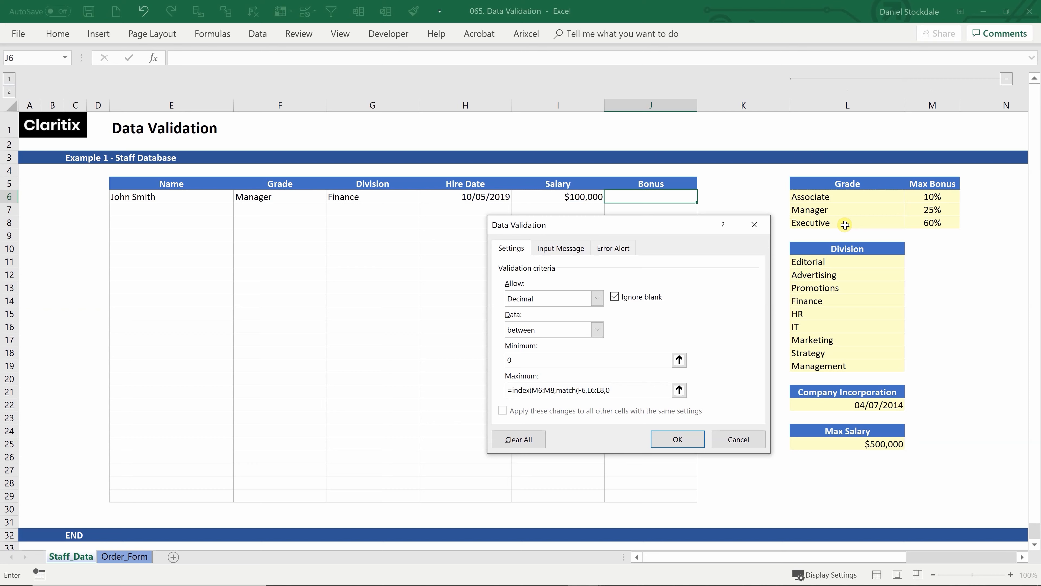
text()))
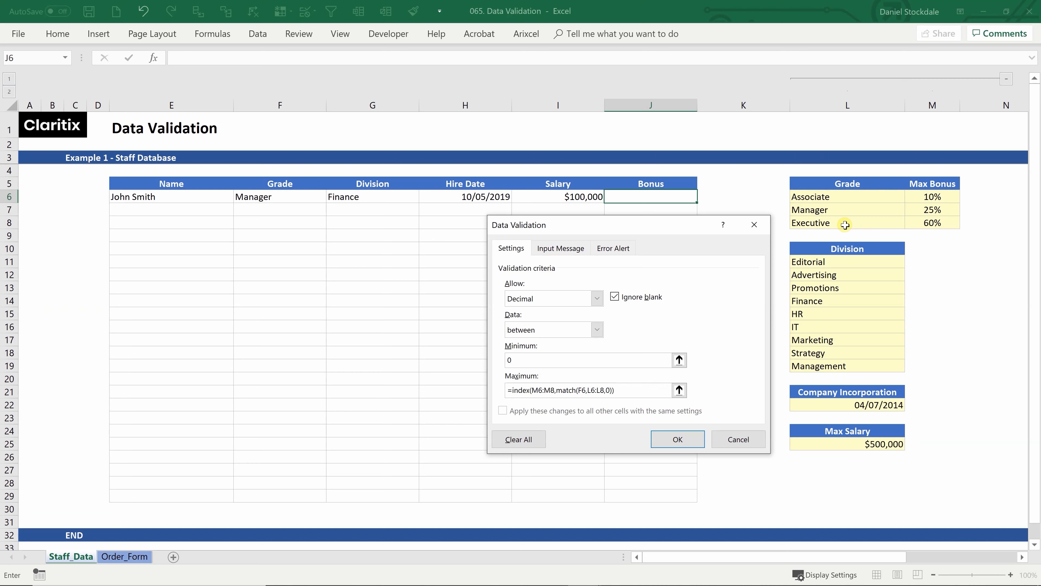
Apply the grade-dependent Bonus validation rule and enter a 10% bonus in J6
click(677, 439)
click(621, 225)
click(642, 201)
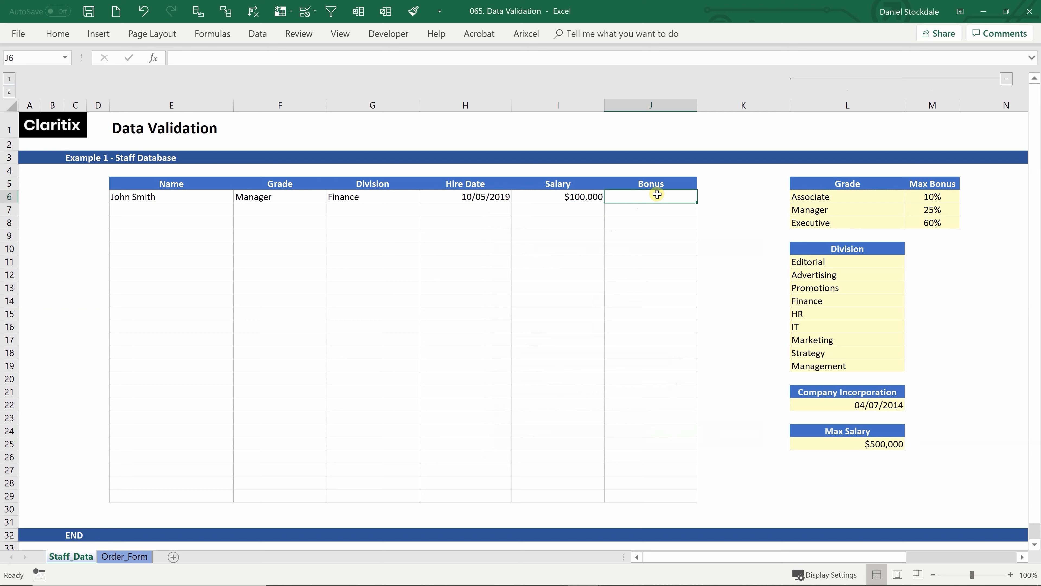
text(10)
key(Return)
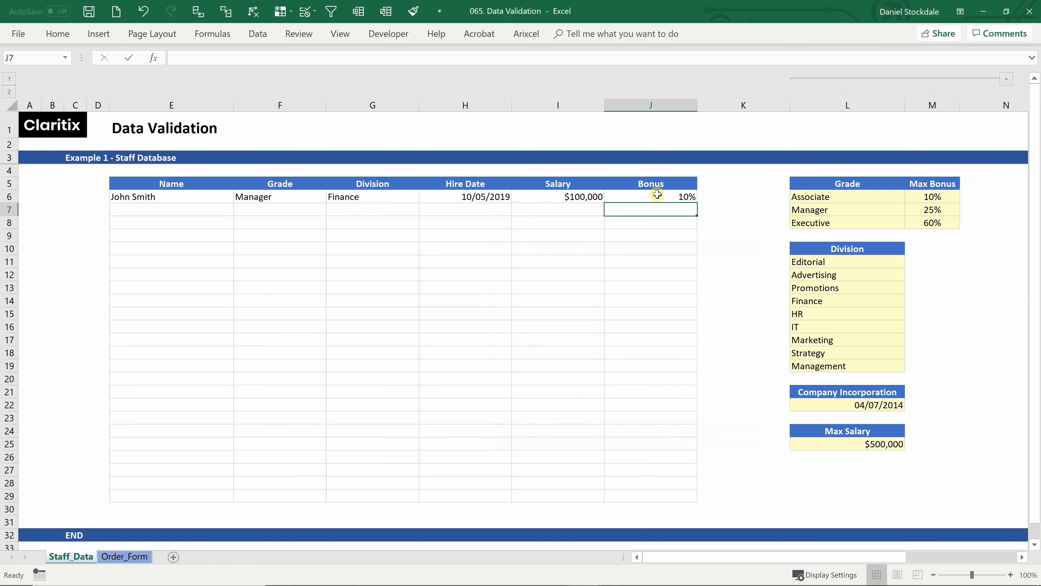
Test a 26% bonus in J6 and cancel the rejection, keeping the allowed 25%
click(657, 196)
text(25)
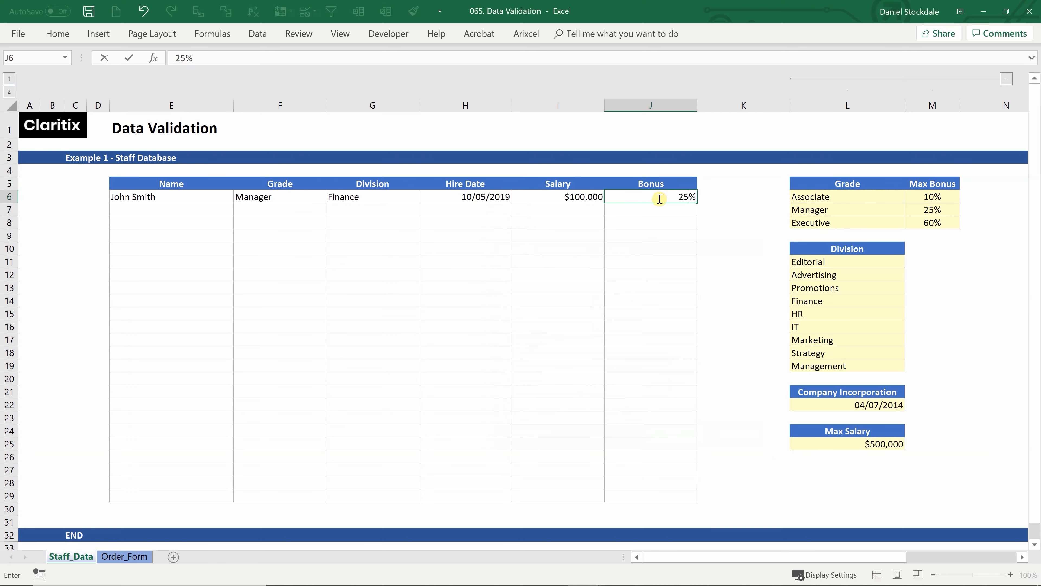
key(BackSpace)
text(6)
key(Return)
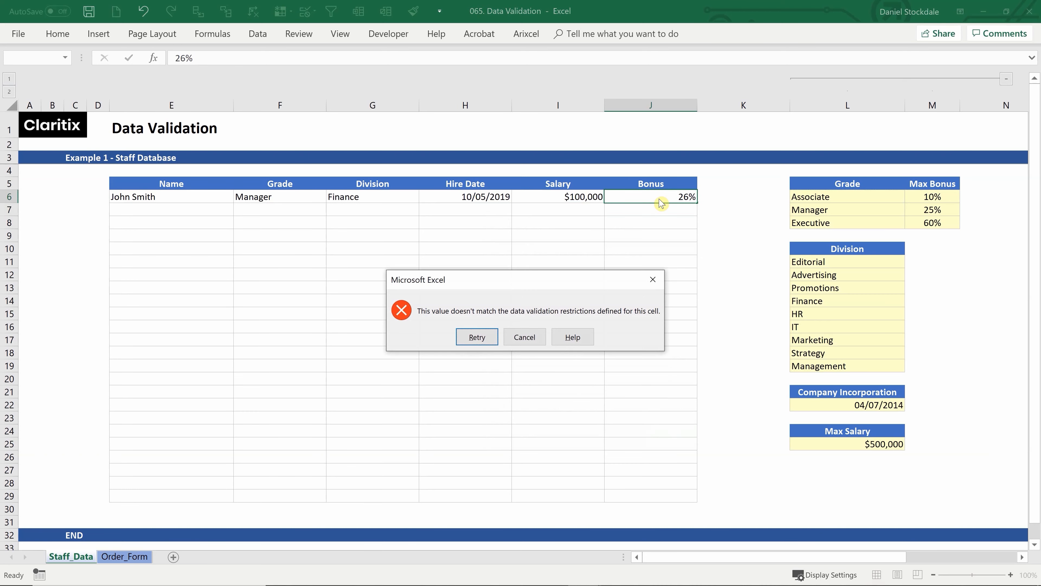
click(524, 337)
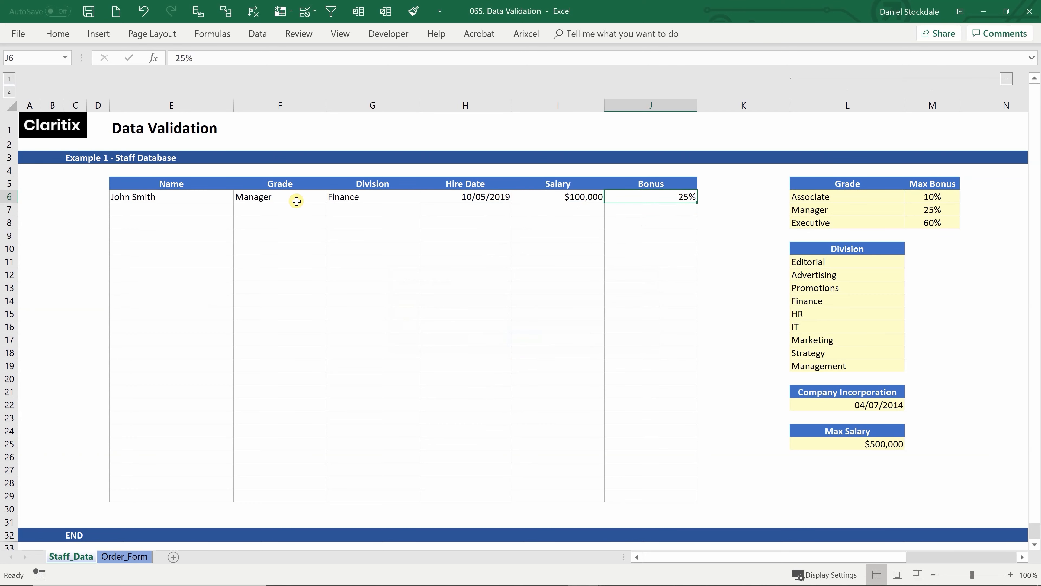
Check the grades L6:L8 and max bonuses M6:M8, then set F6's grade to Associate
drag(835, 198, 838, 220)
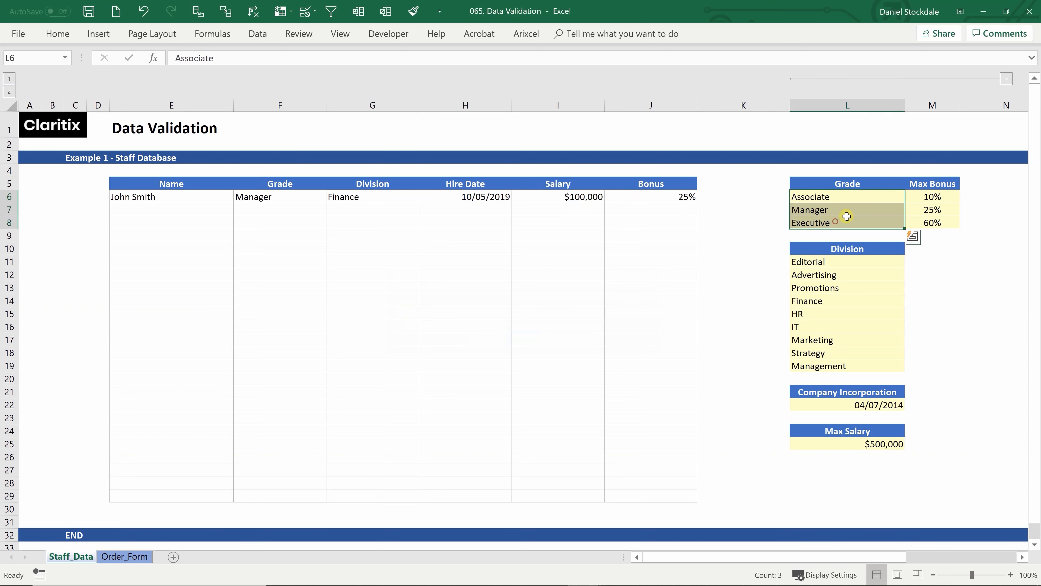
drag(935, 196, 939, 222)
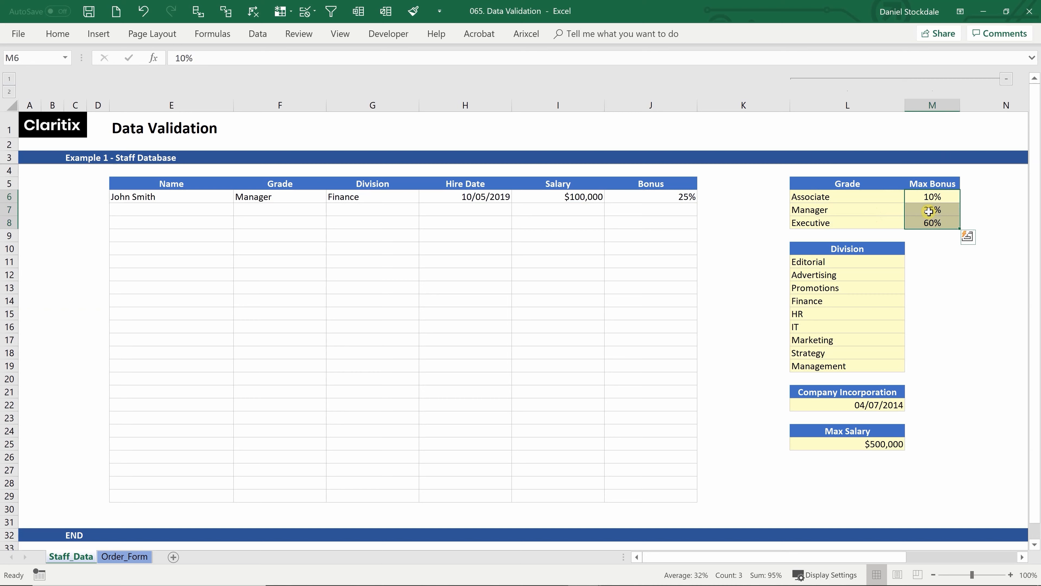
click(287, 198)
click(330, 201)
click(281, 207)
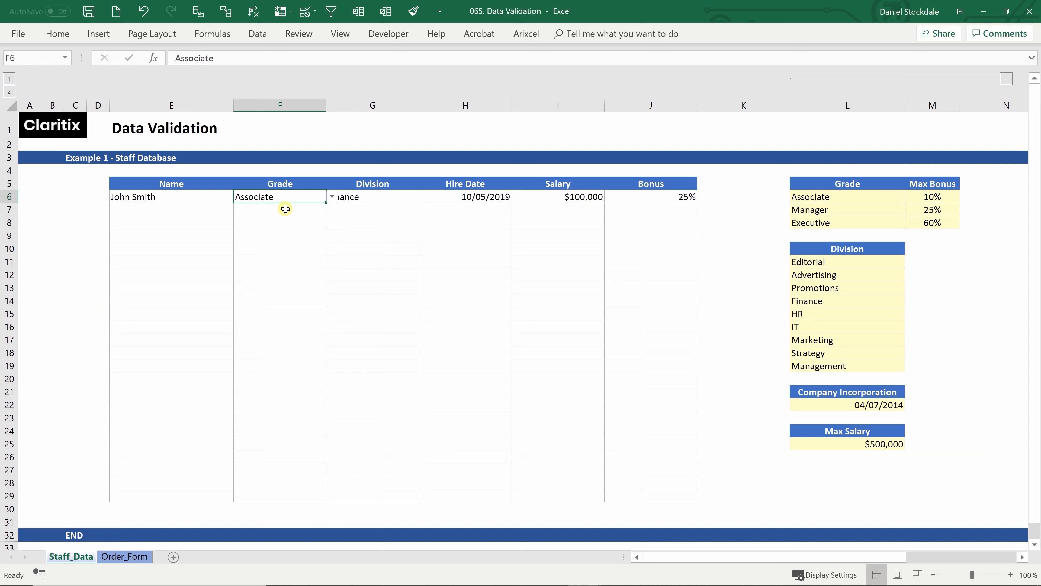
Enter 10% in J6, then confirm a 25% bonus is refused for an Associate
click(685, 199)
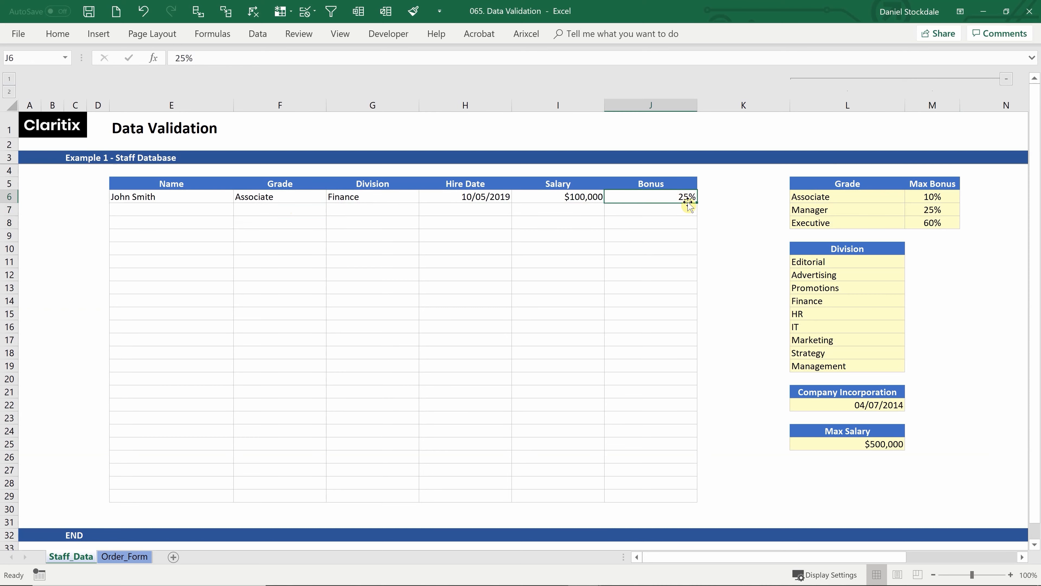
text(10)
key(Return)
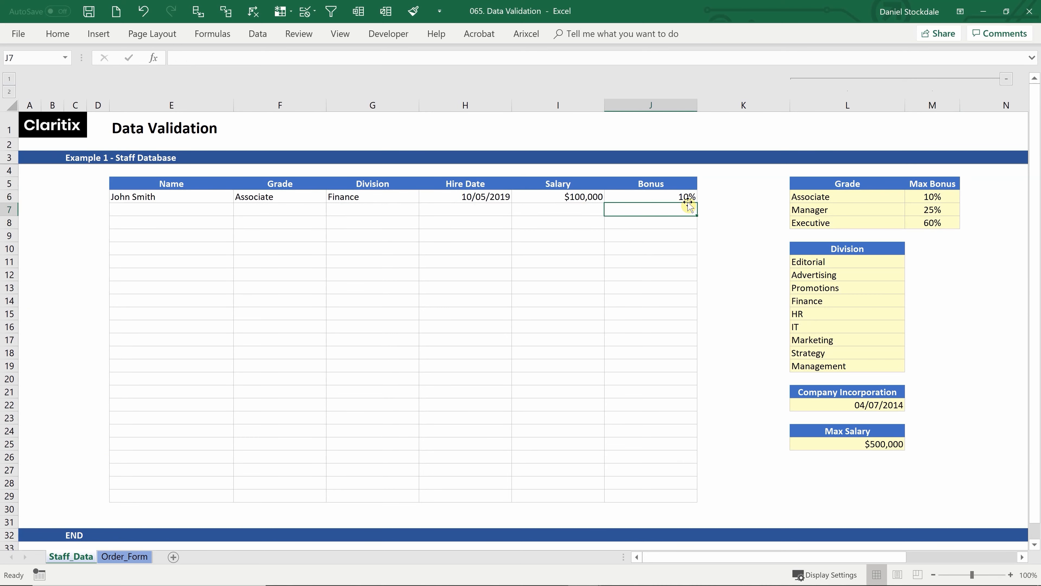
click(663, 196)
text(25)
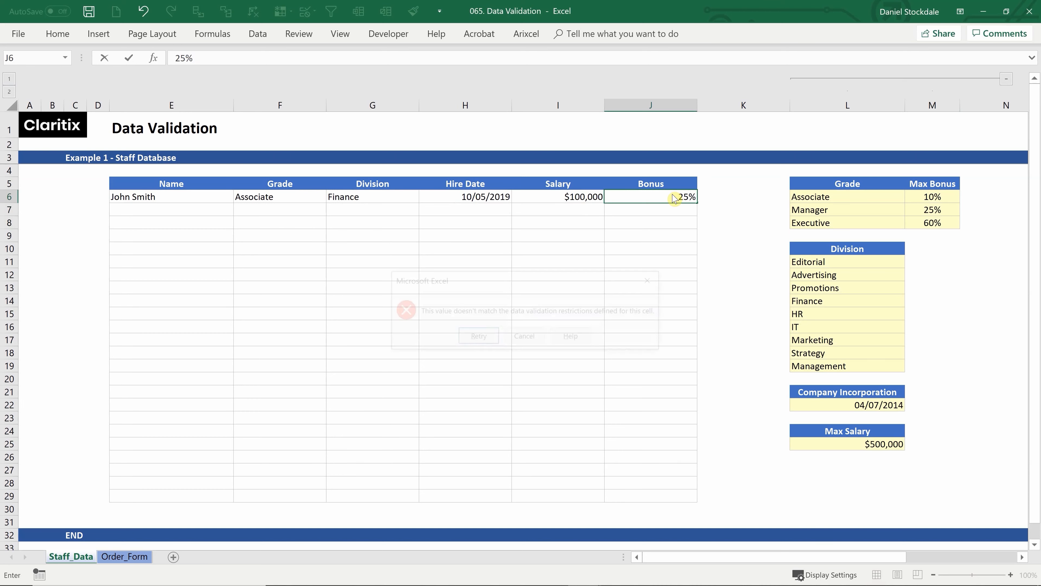
key(Return)
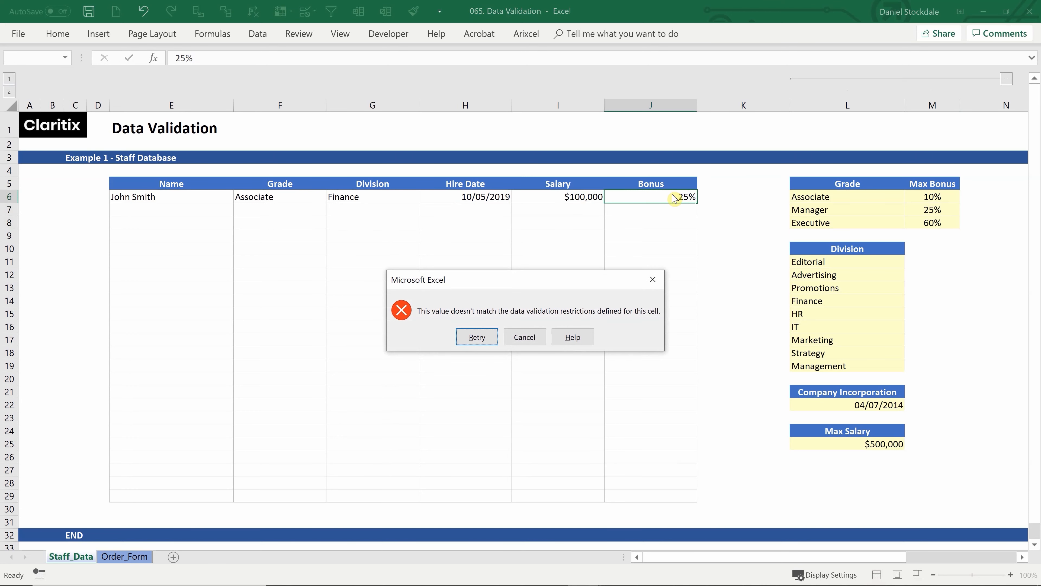
click(524, 337)
Change the grade in F6 back to Manager and reselect the Bonus cell J6
click(277, 196)
click(332, 197)
click(280, 218)
click(657, 196)
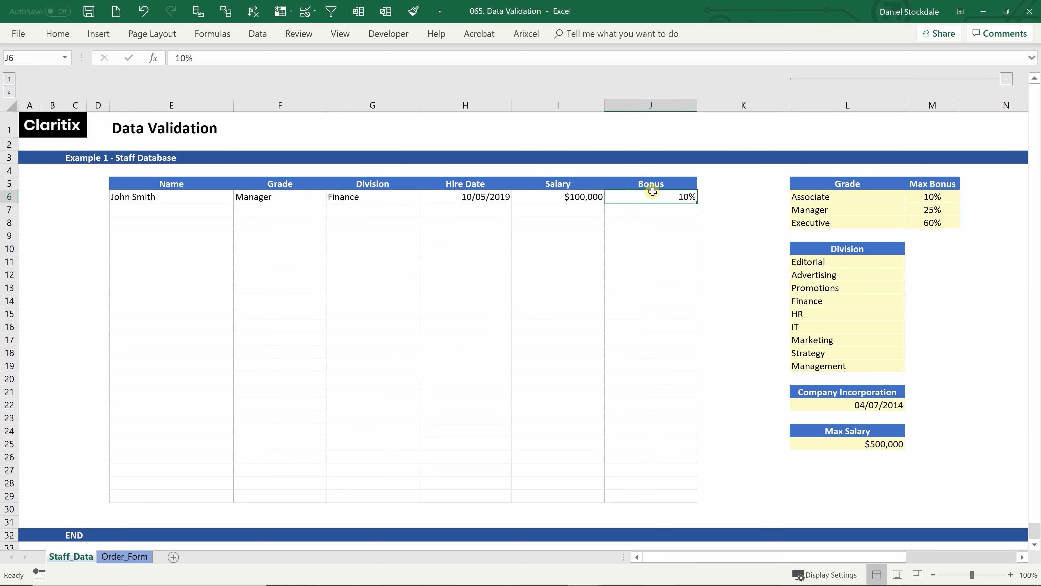
click(262, 36)
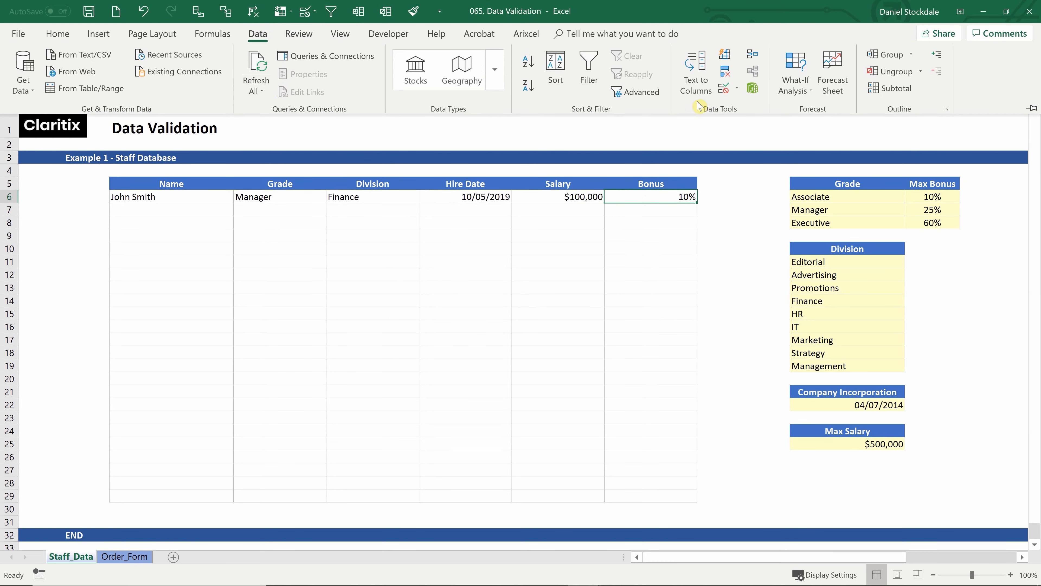
Add a 'Bonus input' input message to J6 reading 'Input a bonus not exceed', then check it appears
click(731, 91)
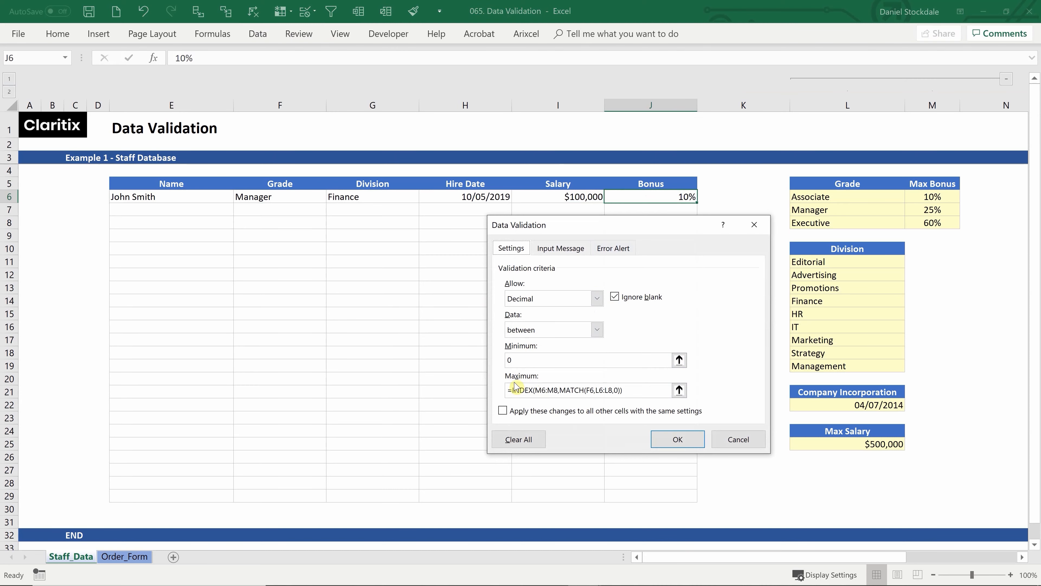
click(560, 248)
click(515, 318)
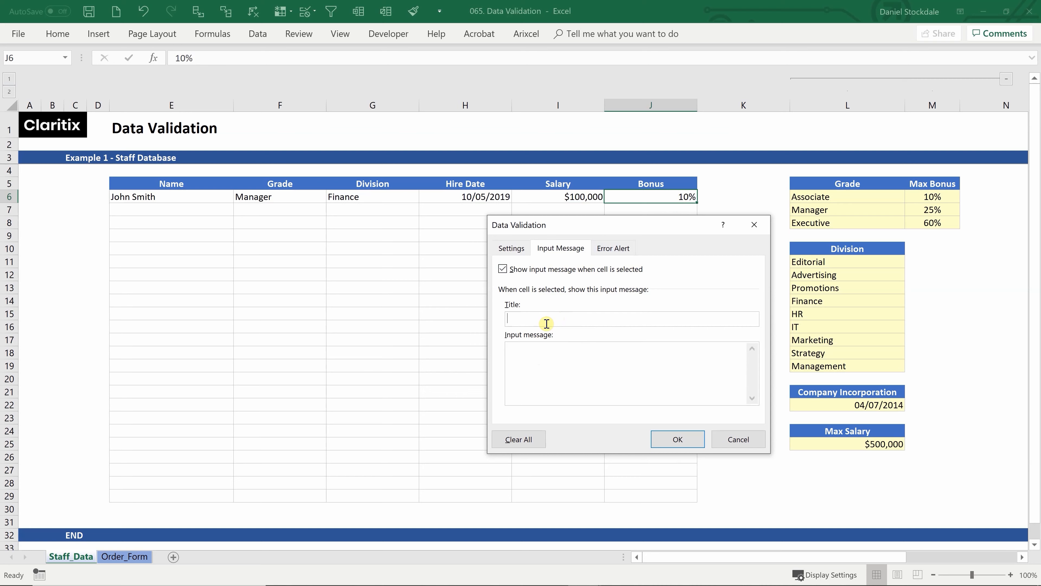
text(B)
key(BackSpace)
text(Bonus )
text(input)
text(Inp)
text(ut a )
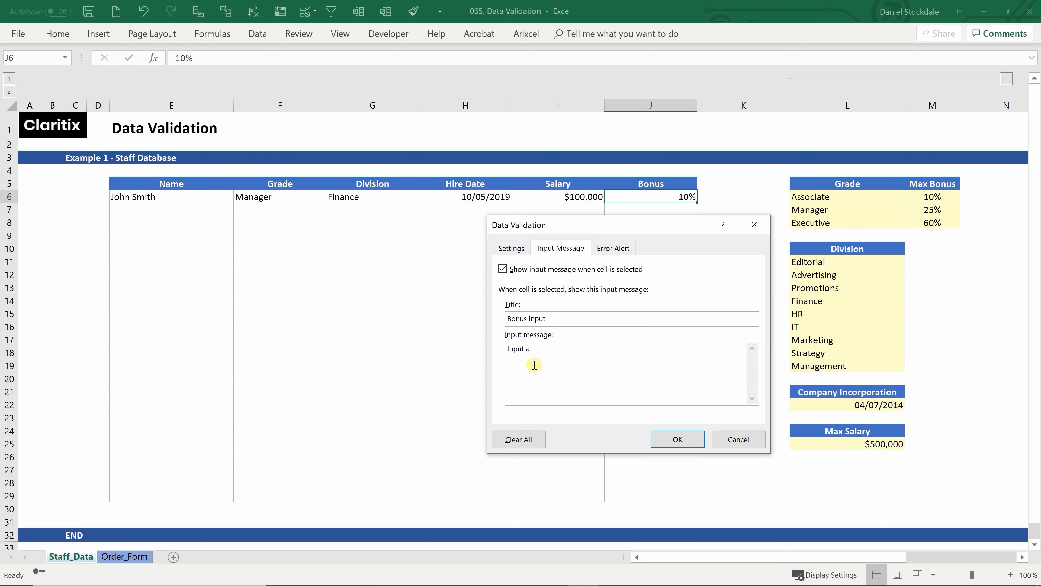
text(bonus not exceeding the maximum allowed for the grade.)
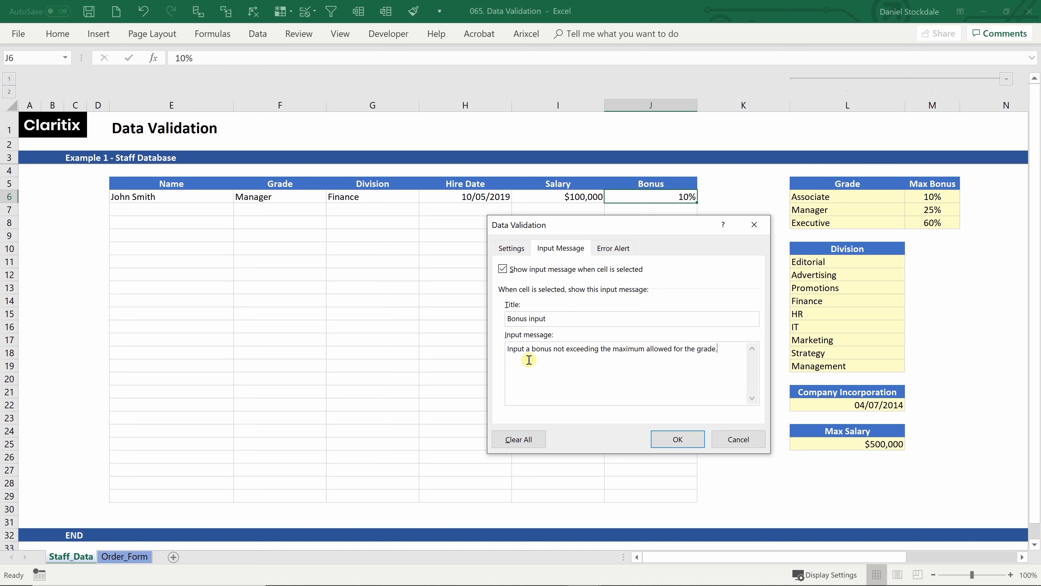
click(678, 443)
click(716, 302)
click(682, 288)
click(656, 198)
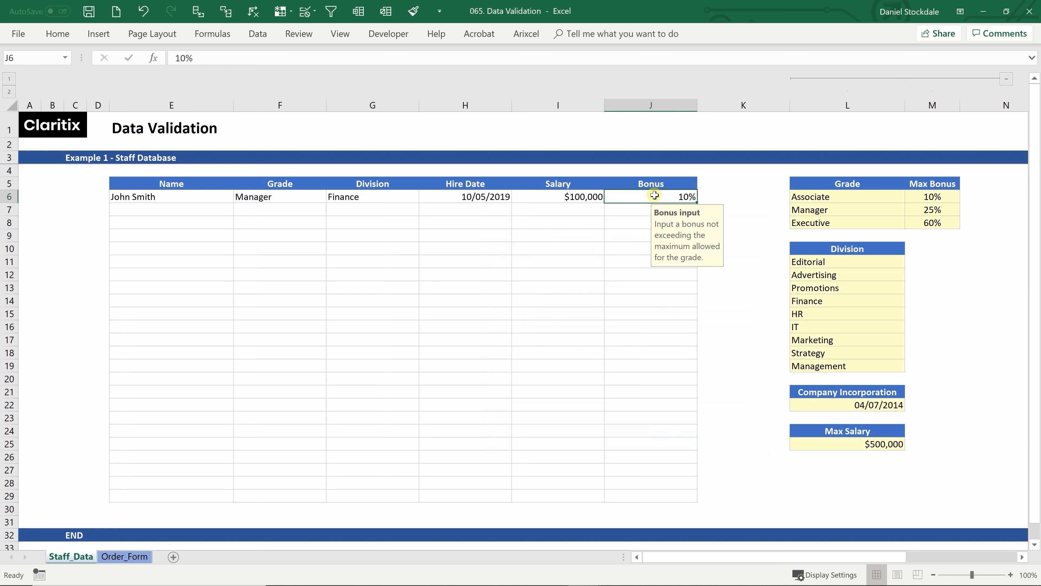
click(598, 222)
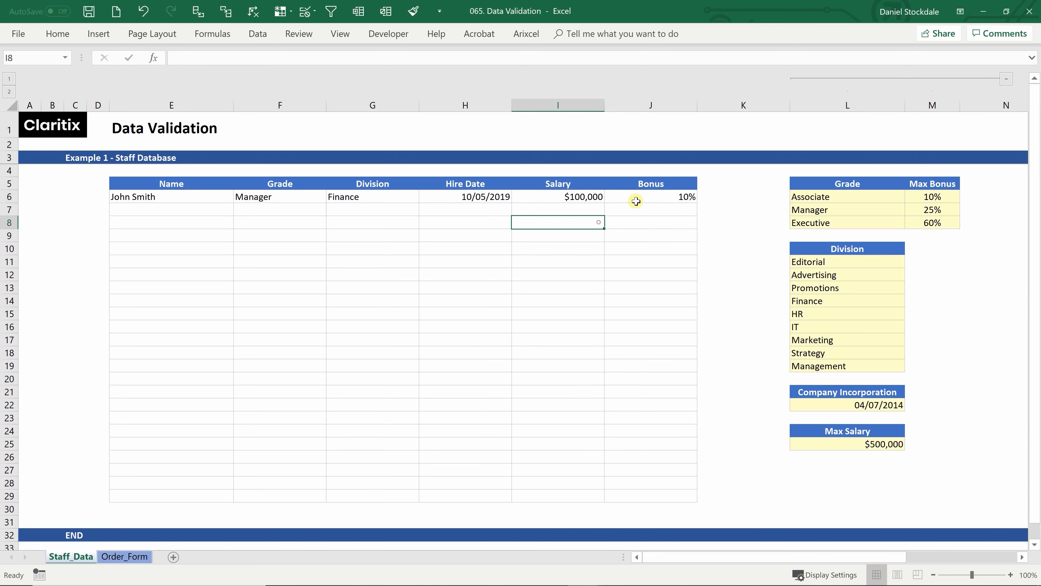
click(646, 196)
click(566, 222)
click(573, 199)
click(481, 197)
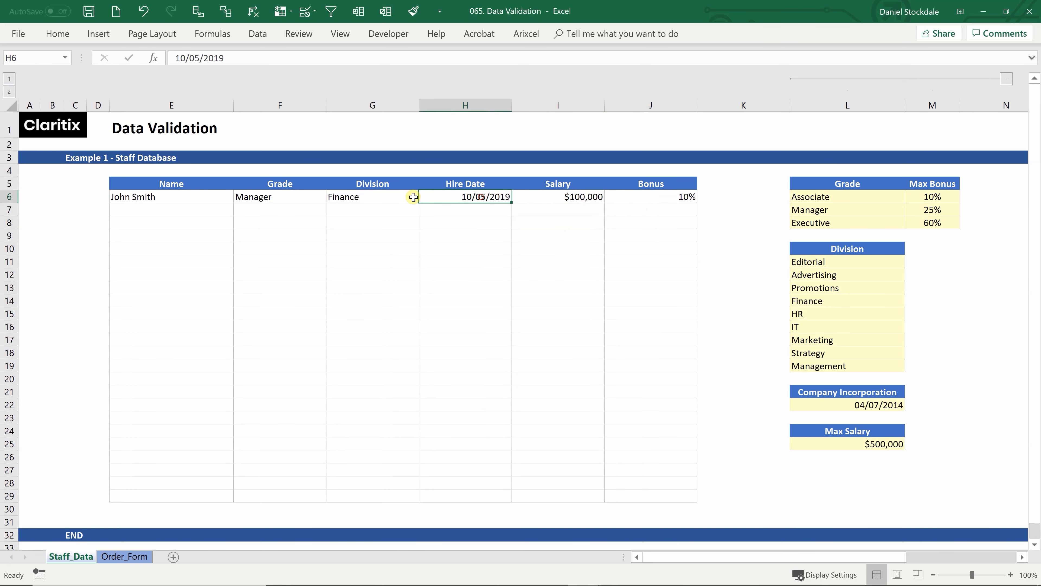
click(381, 195)
click(250, 203)
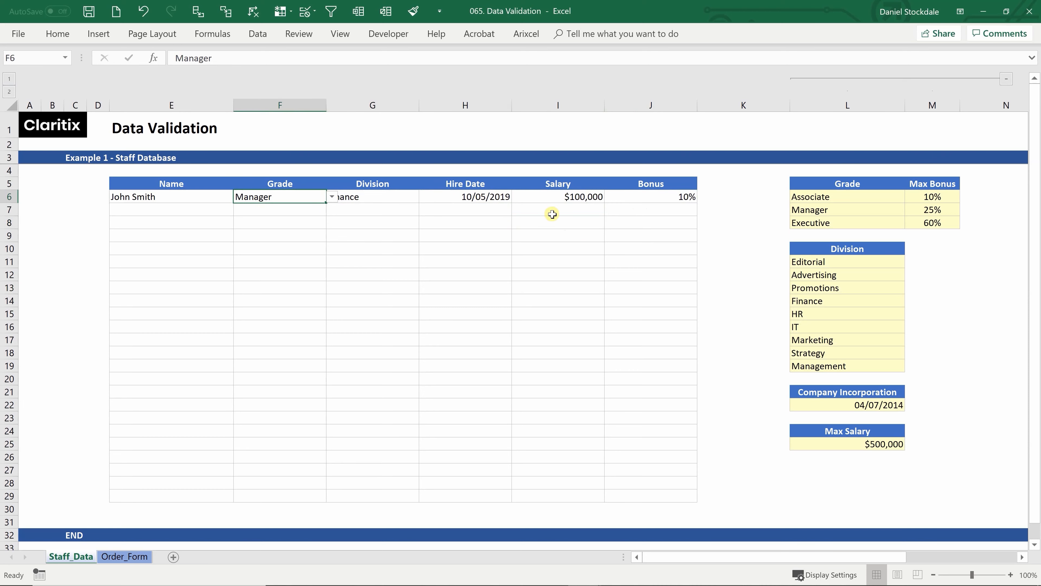
click(622, 219)
click(658, 199)
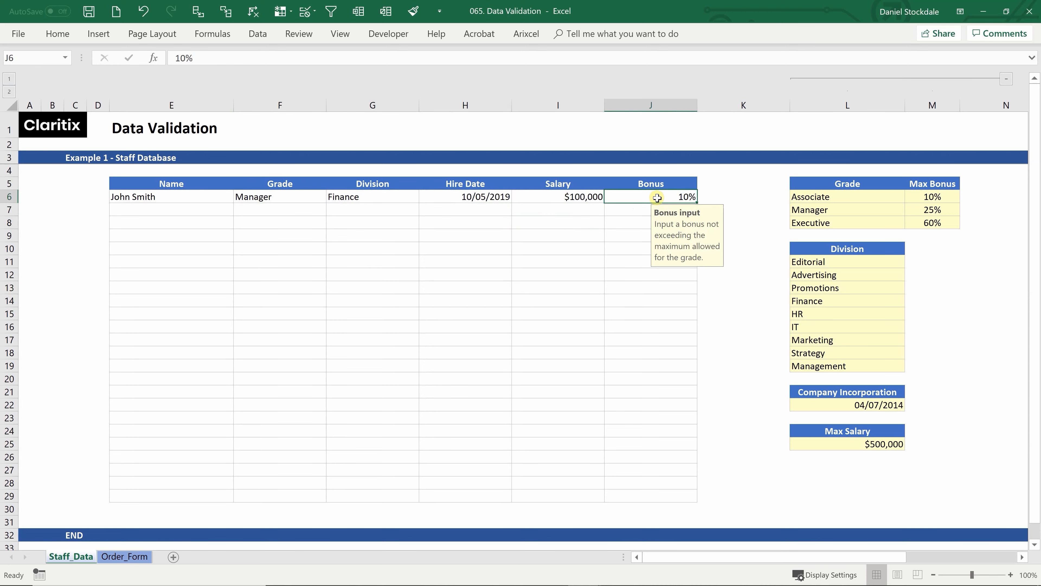
text(50)
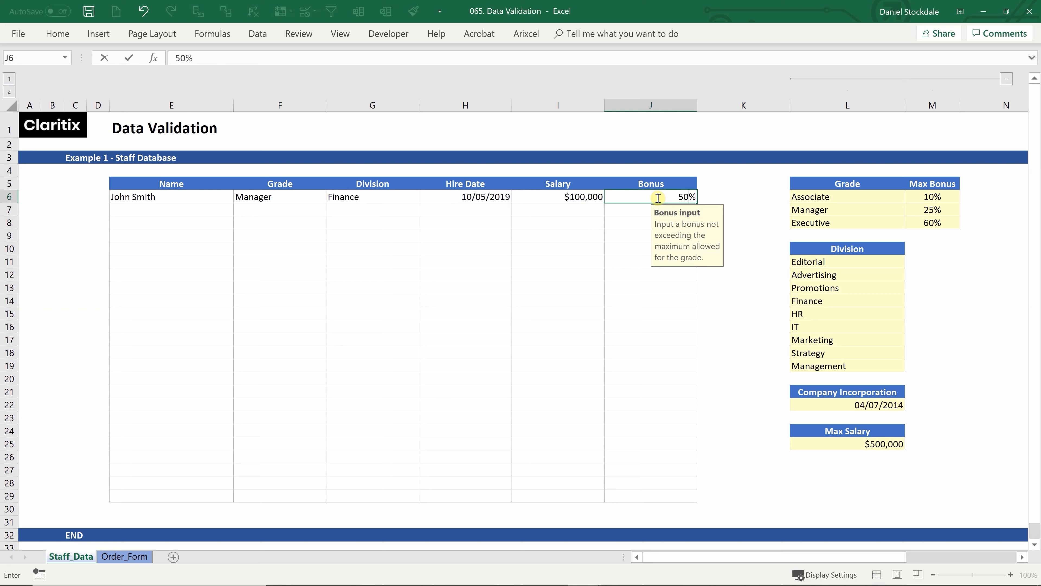
key(Return)
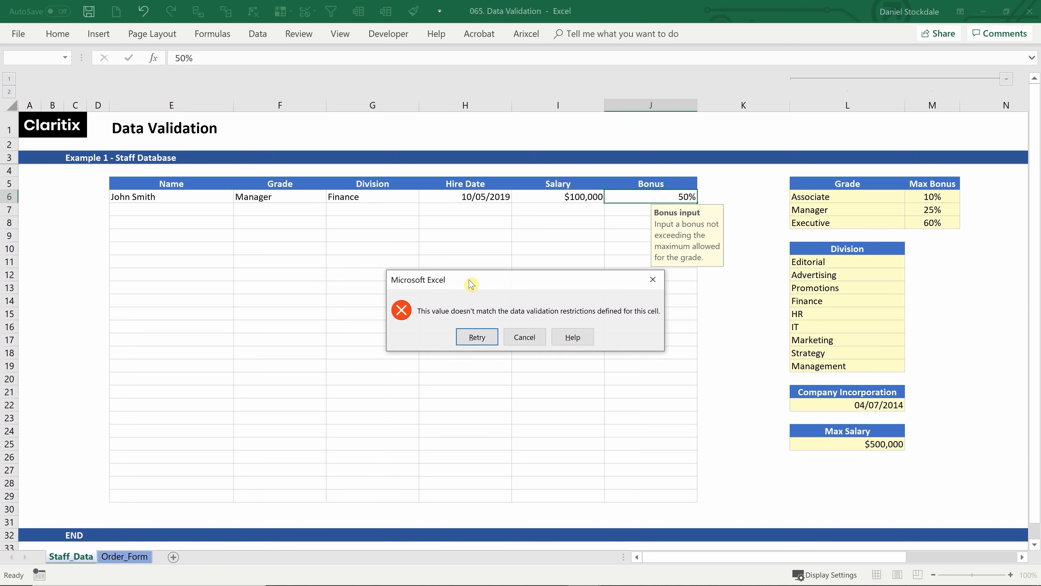
click(529, 336)
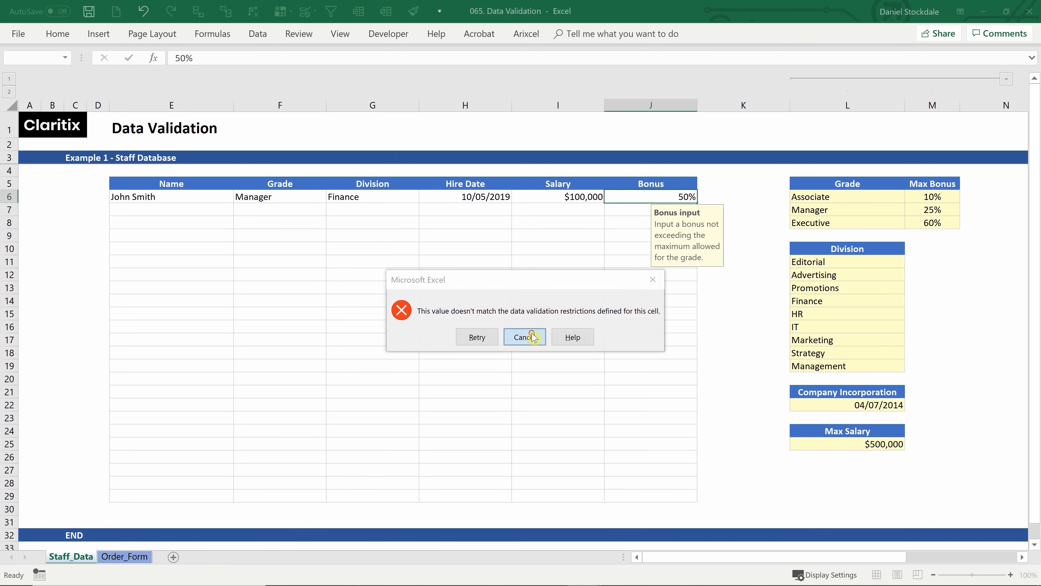
Set J6's error alert style to Stop after previewing Warning and Information
click(248, 34)
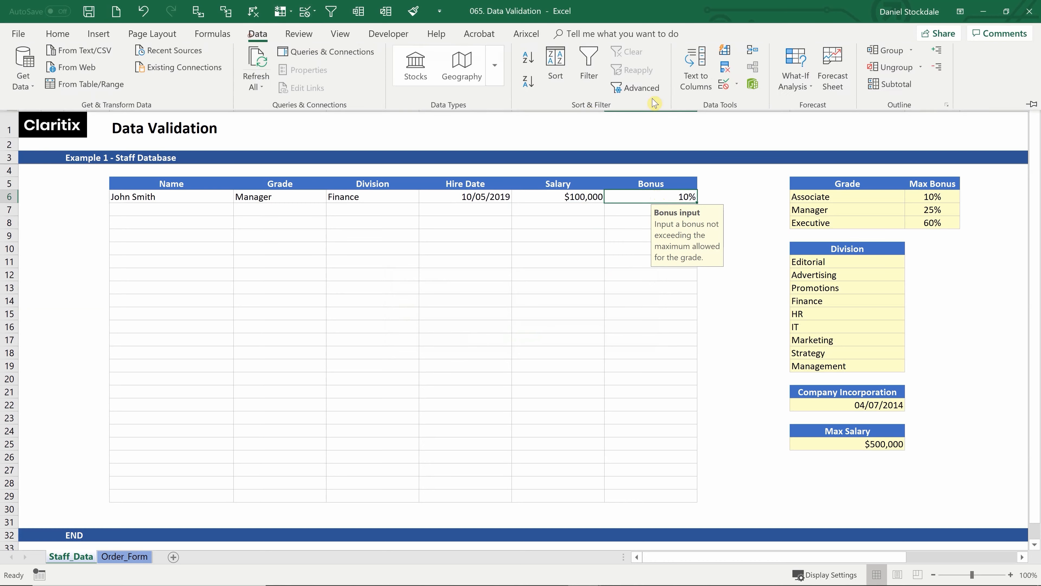
click(724, 91)
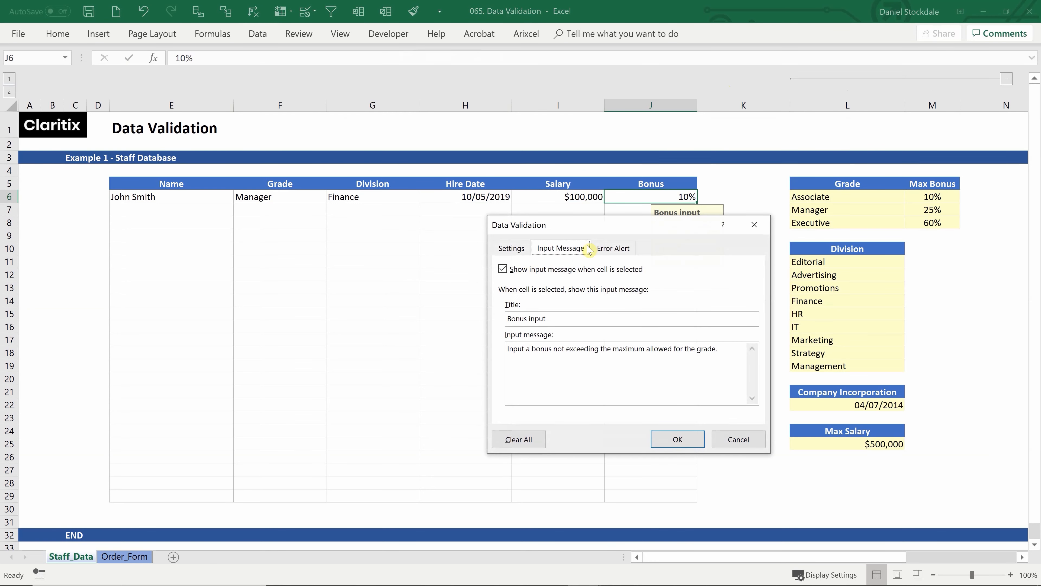
click(613, 248)
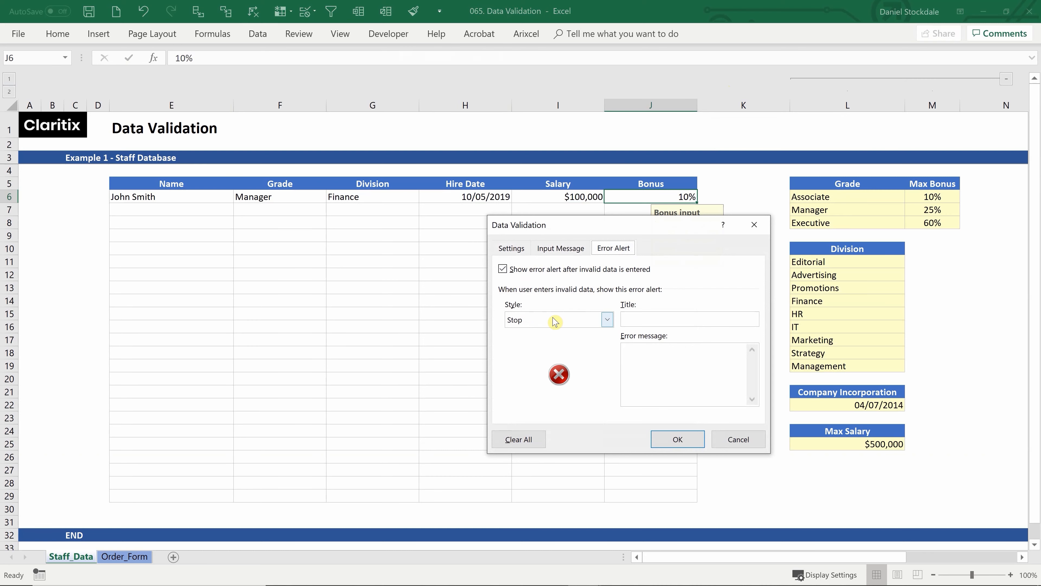
click(607, 319)
click(536, 345)
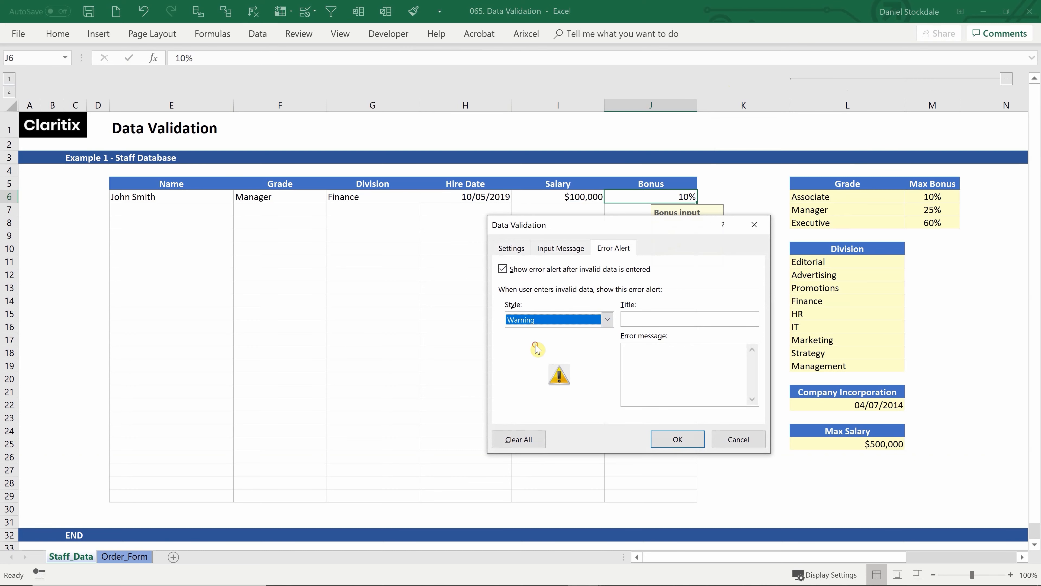
click(583, 320)
click(539, 351)
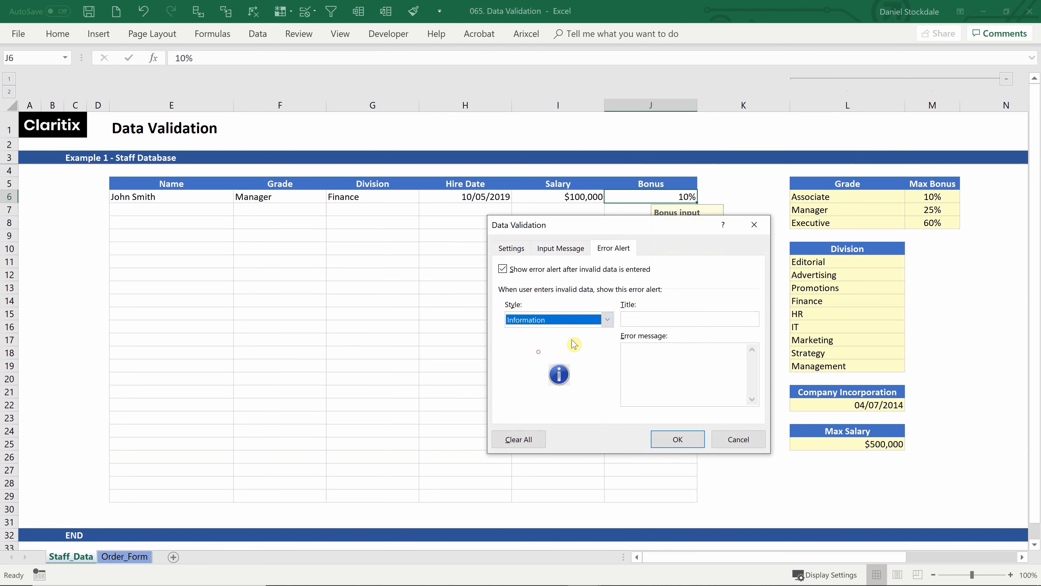
click(607, 320)
click(535, 333)
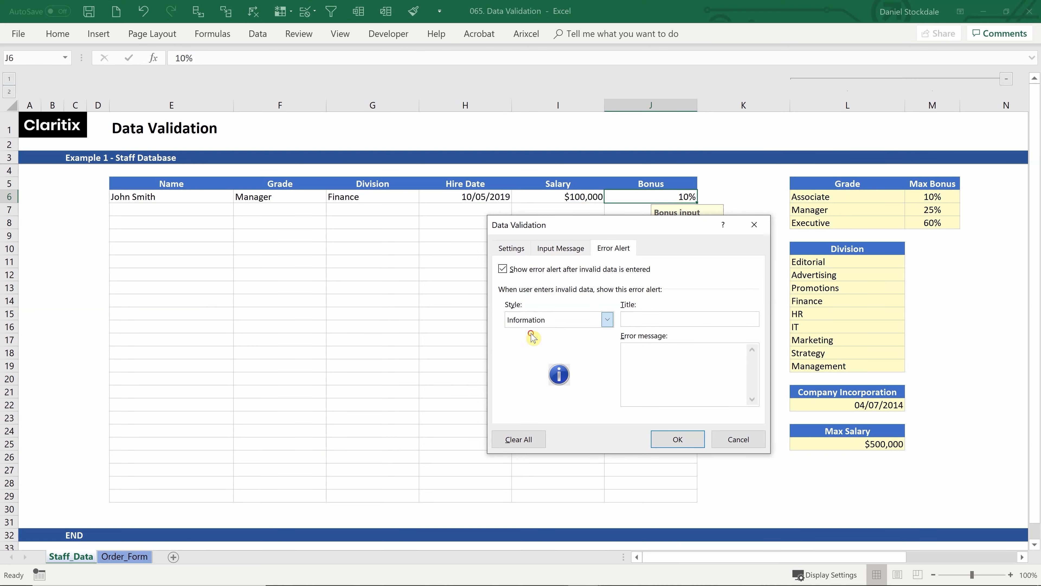
Enter the 'Bonus error' alert message 'The bonus amount input is too high given the Grade', then test 50% in J6
click(638, 320)
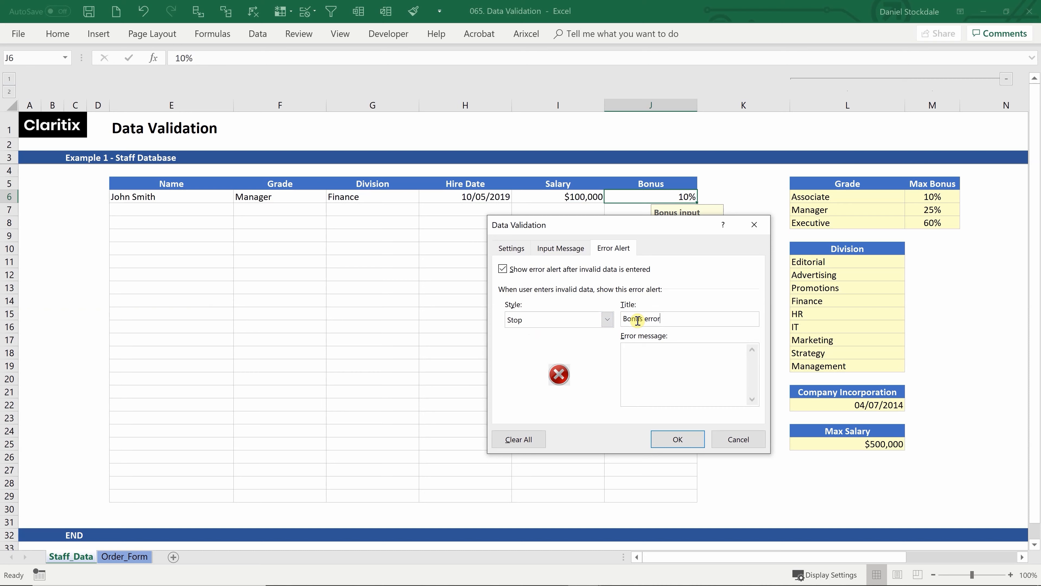
click(648, 367)
text(The bonus amount input is)
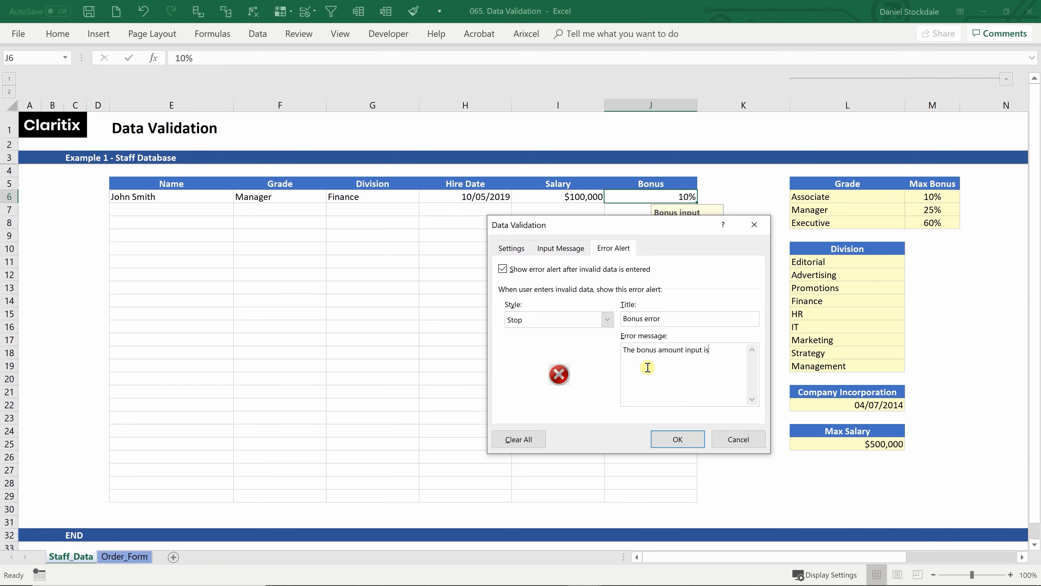
text( too high given the Grade)
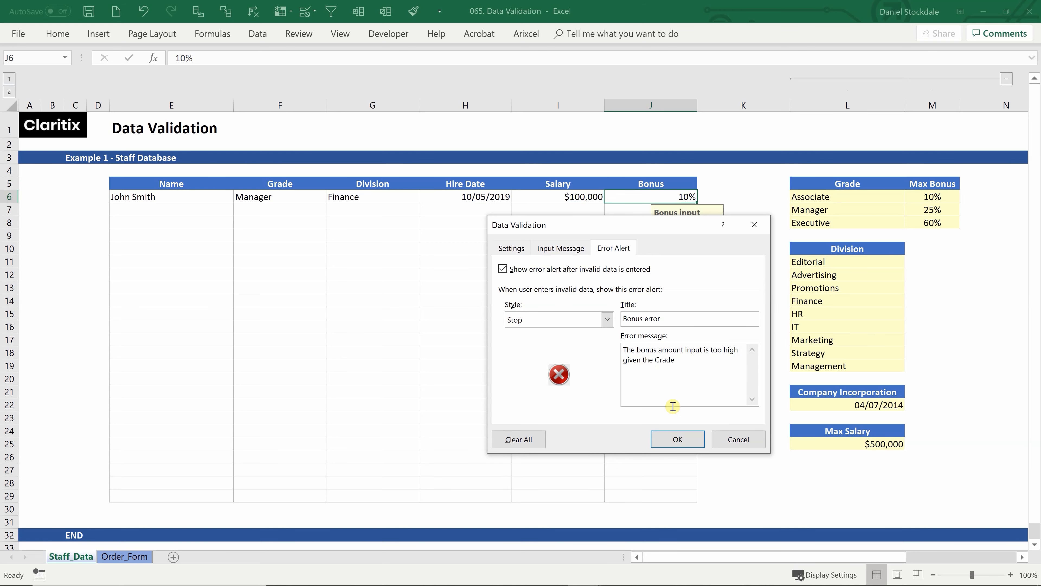
click(677, 439)
click(659, 330)
click(654, 200)
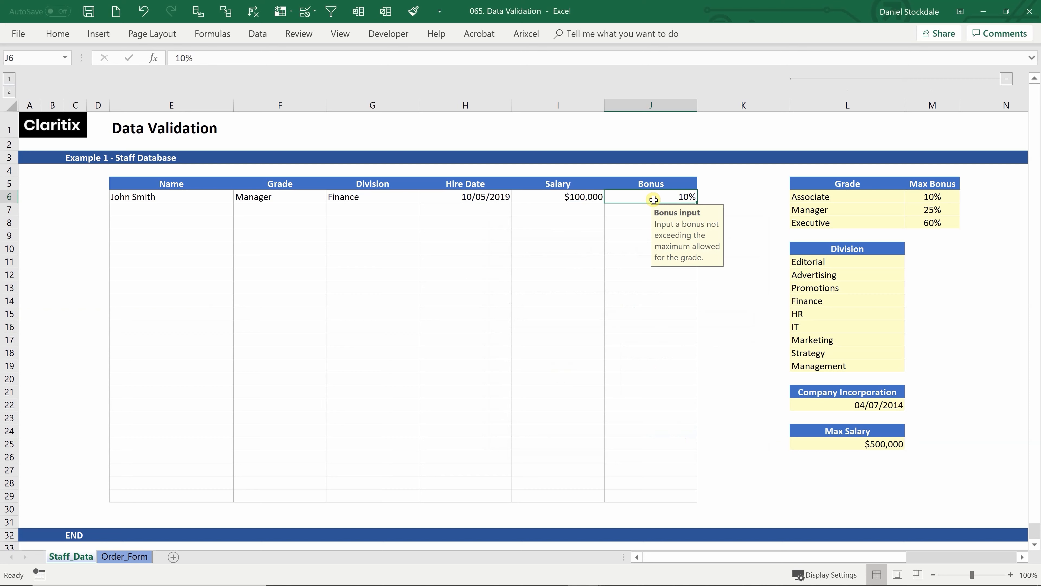
text(50)
key(Return)
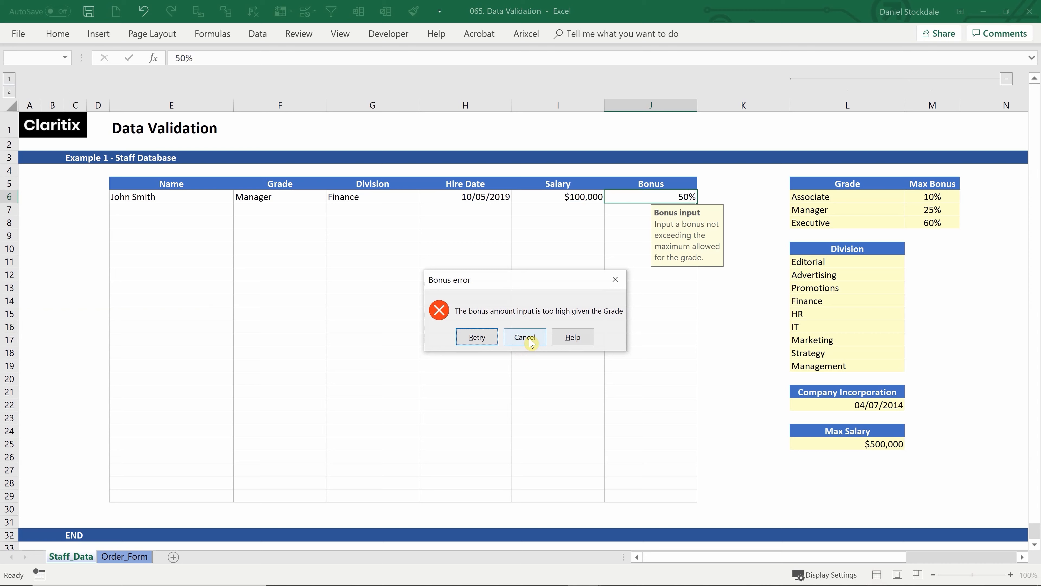
click(477, 337)
text(10%)
key(Return)
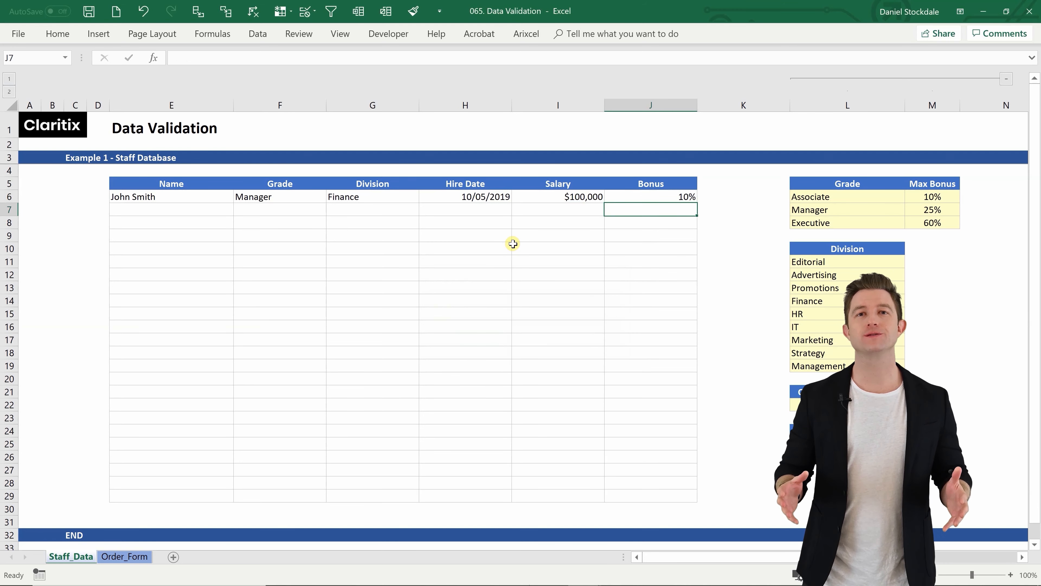